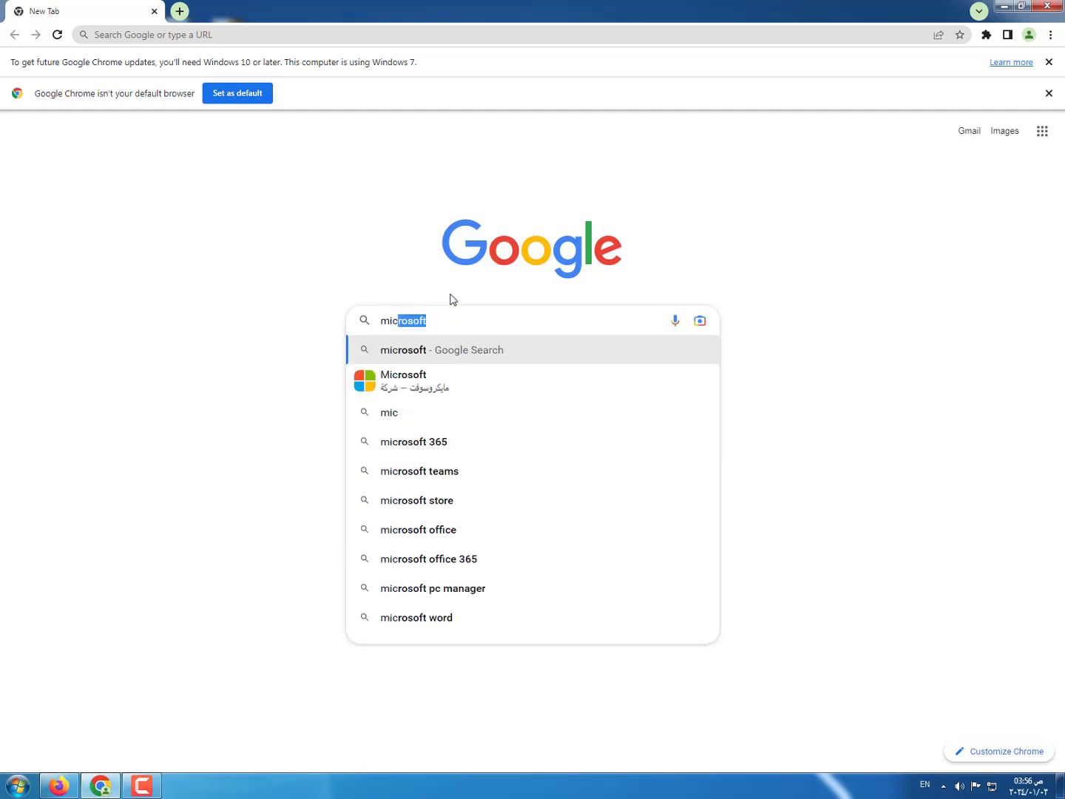
- Search Google for 'microsoft developer' and open the Microsoft Developer website
{"action": "key", "text": "Right"}
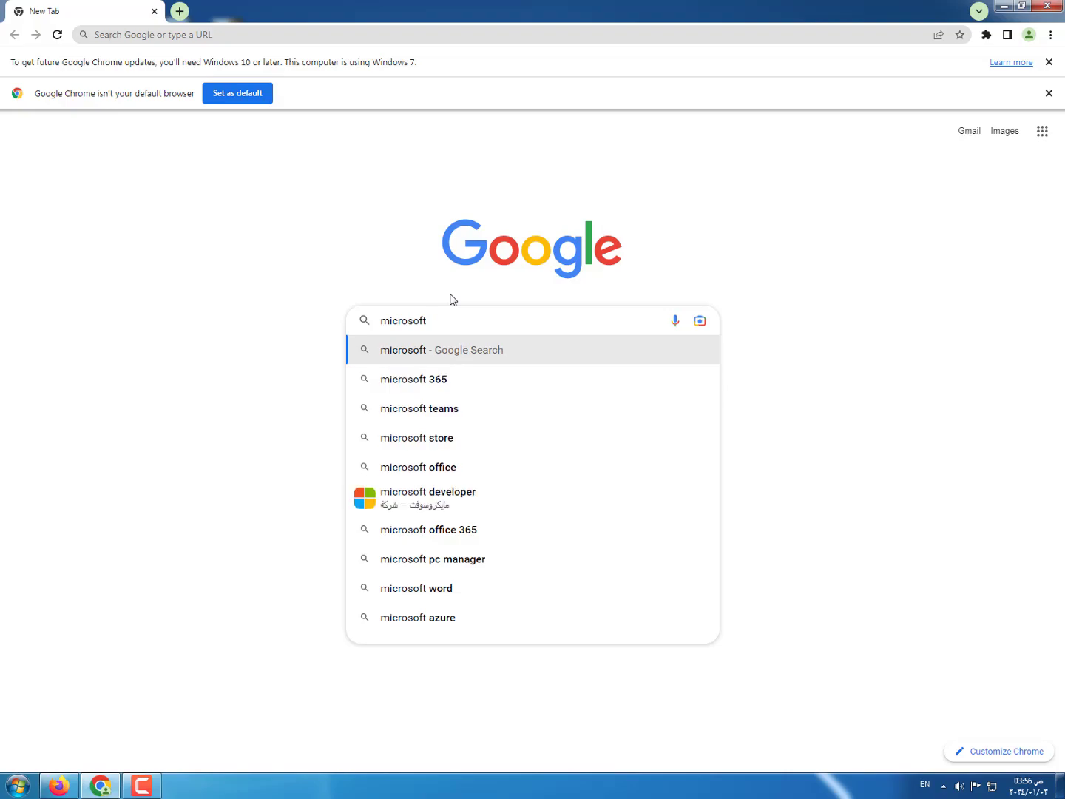
{"action": "type", "text": "de"}
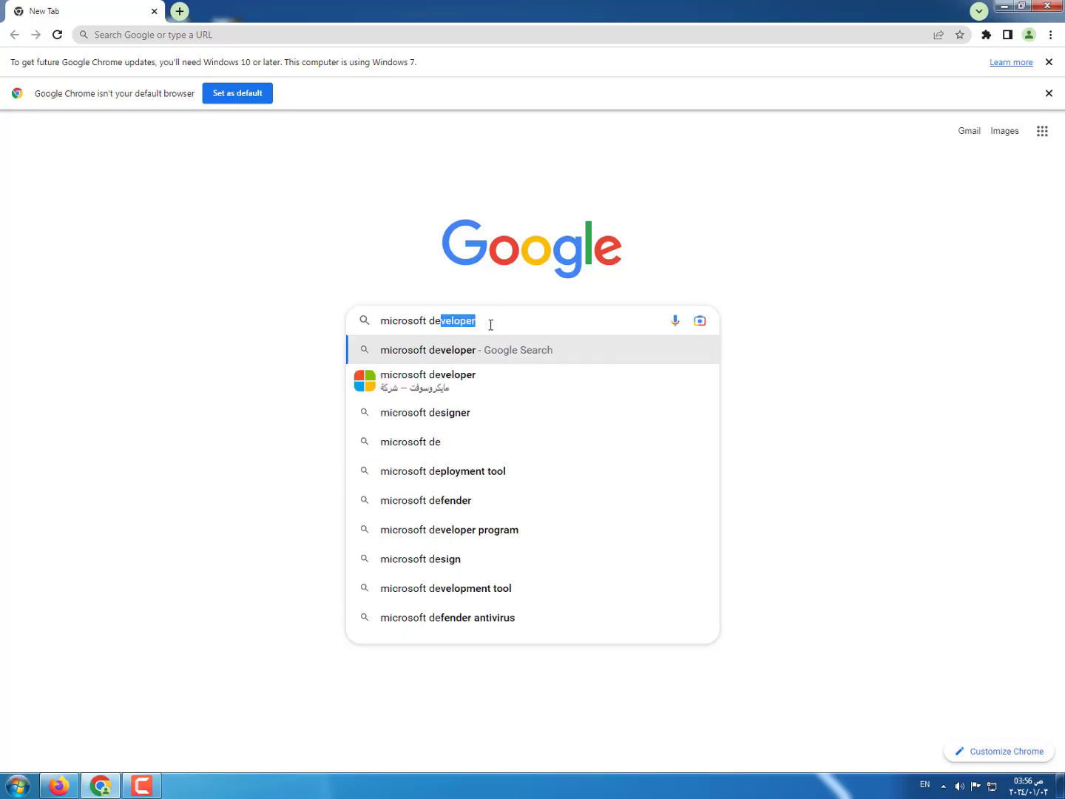
{"action": "left_click", "coordinate": [456, 352]}
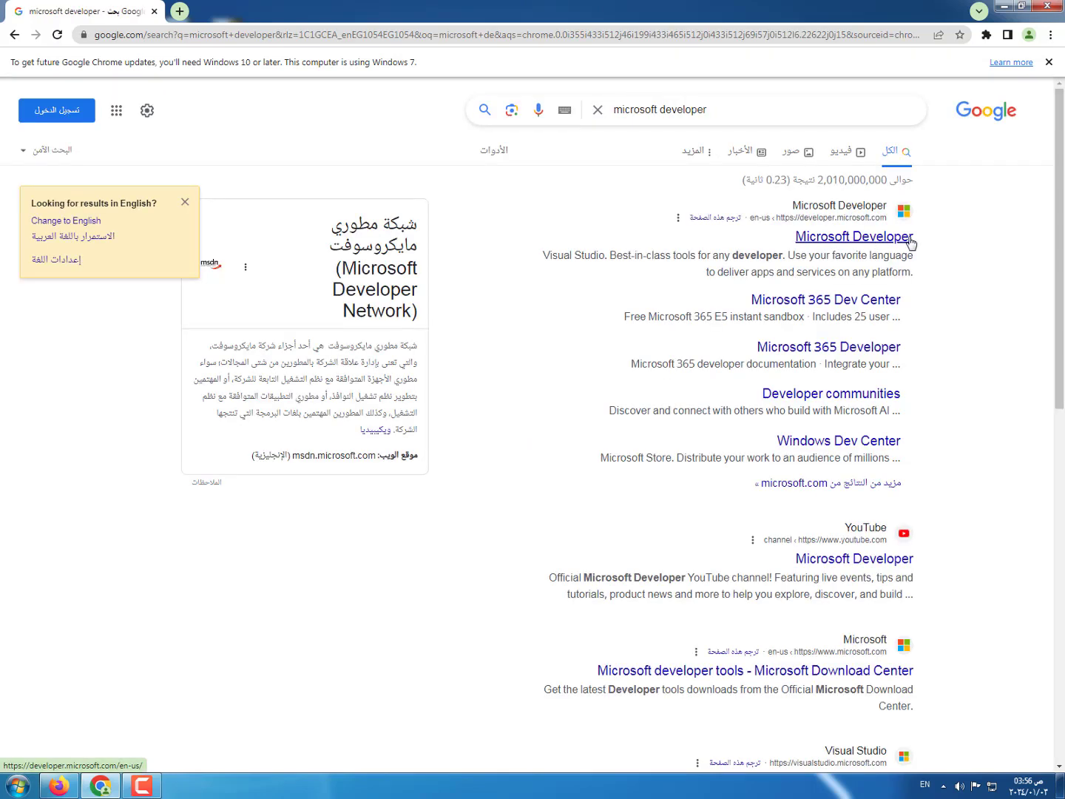
{"action": "left_click", "coordinate": [824, 244]}
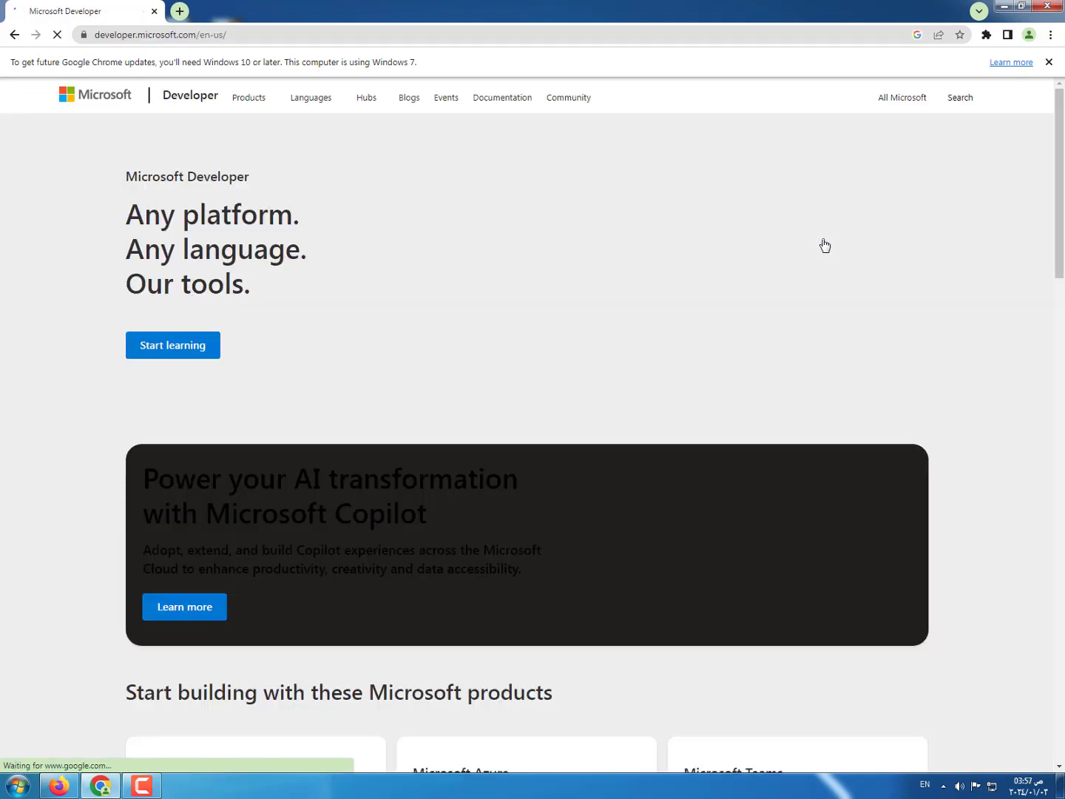
- Go through the Microsoft 365 section to the Microsoft 365 Developer Program page
{"action": "scroll", "coordinate": [373, 465], "scroll_direction": "down", "scroll_amount": 6}
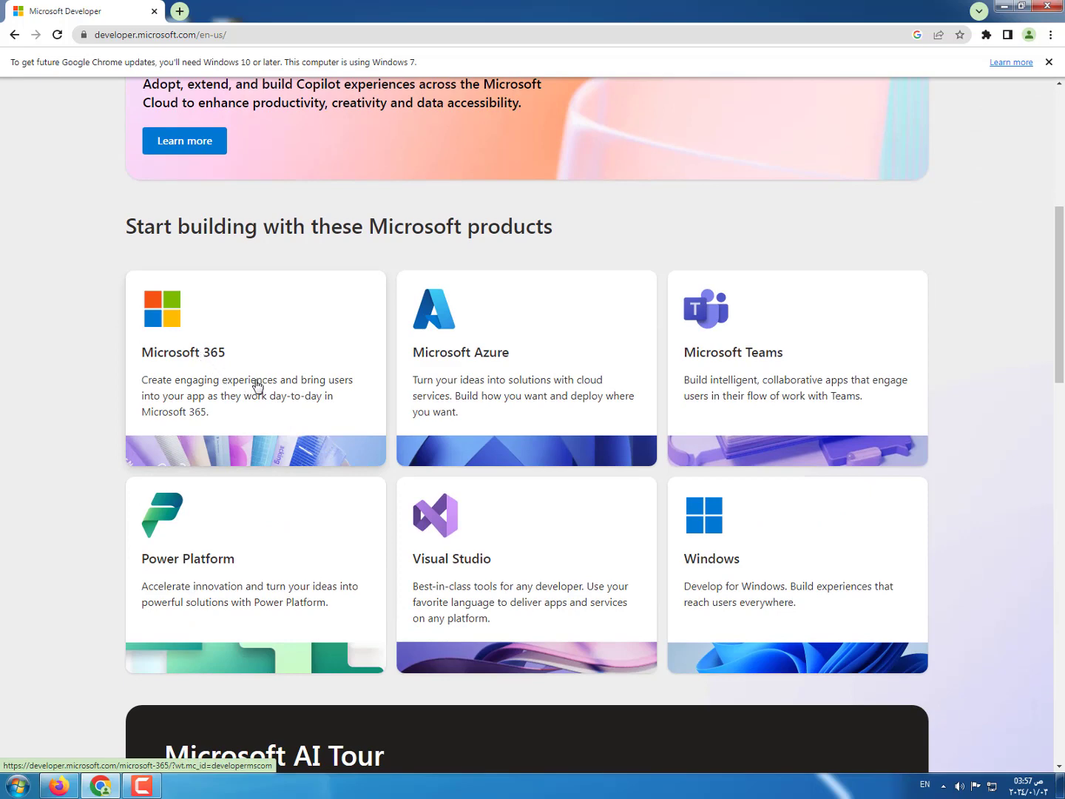
{"action": "left_click", "coordinate": [266, 385]}
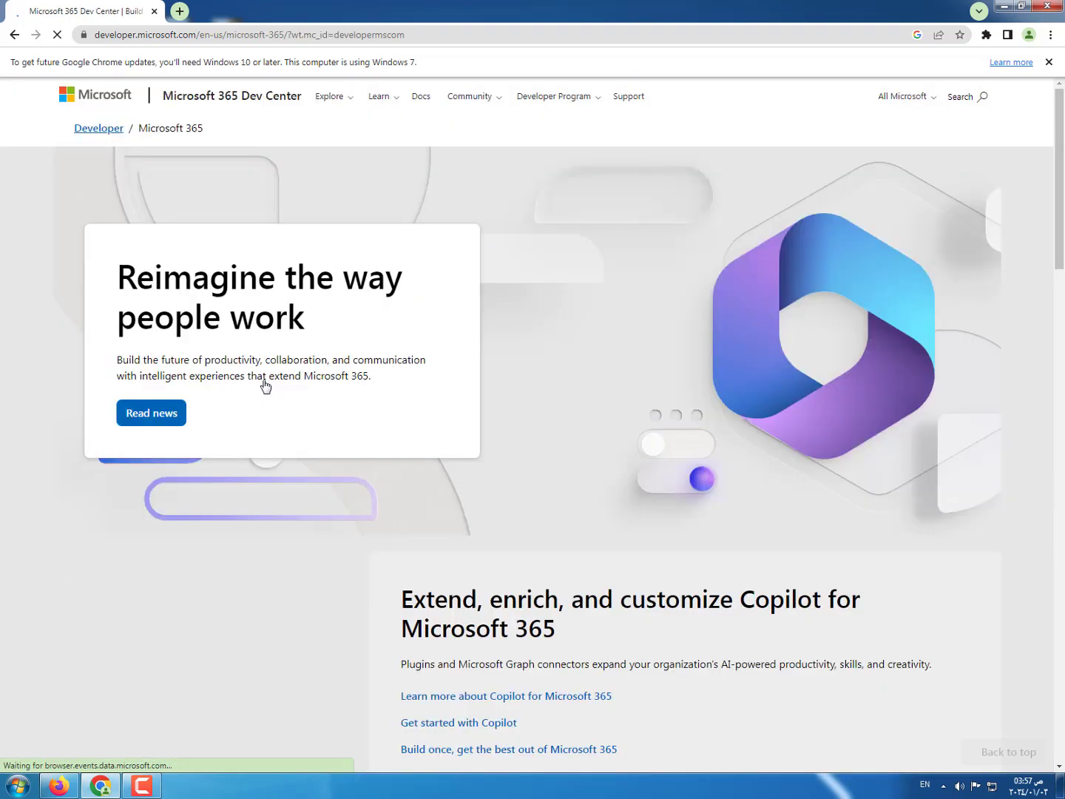
{"action": "scroll", "coordinate": [347, 570], "scroll_direction": "down", "scroll_amount": 10}
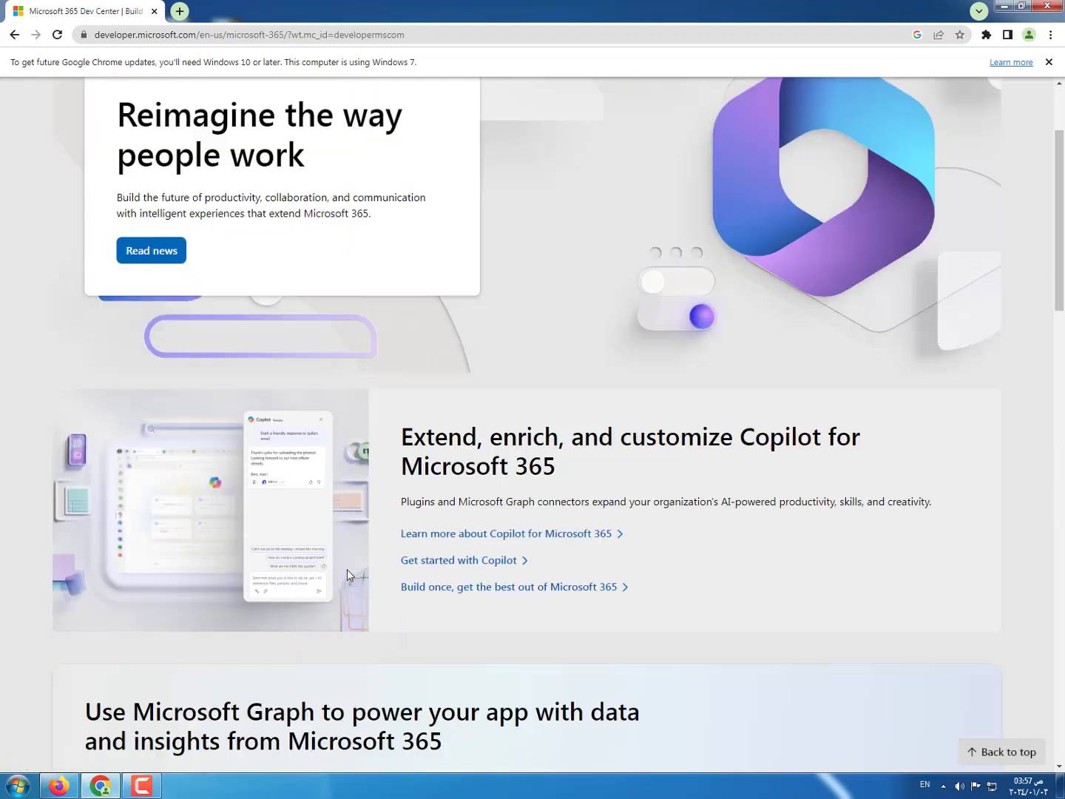
{"action": "scroll", "coordinate": [353, 568], "scroll_direction": "down", "scroll_amount": 6}
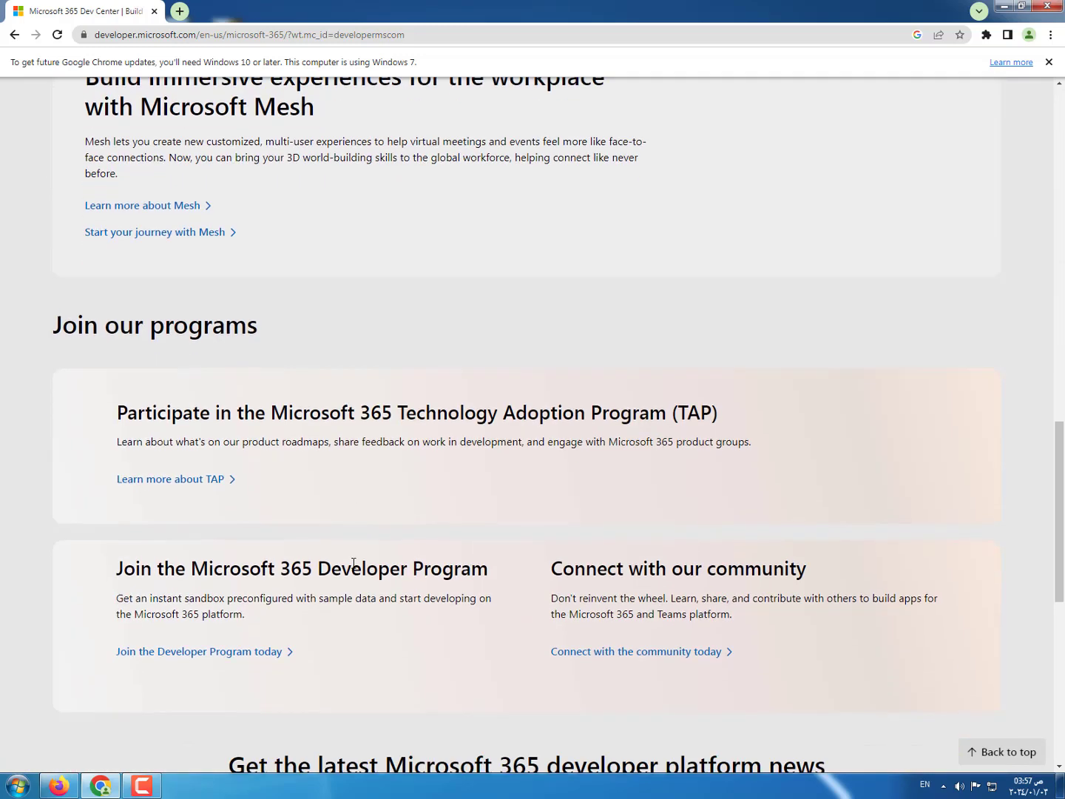
{"action": "scroll", "coordinate": [222, 547], "scroll_direction": "down", "scroll_amount": 1}
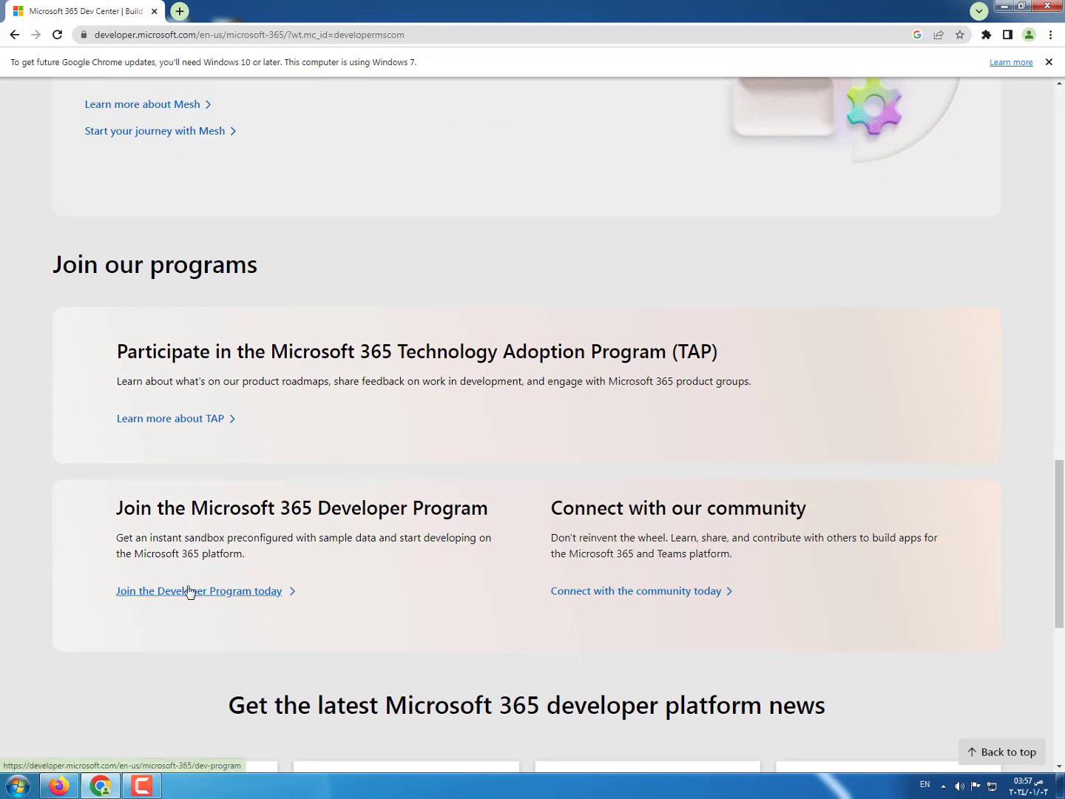
{"action": "left_click", "coordinate": [221, 598]}
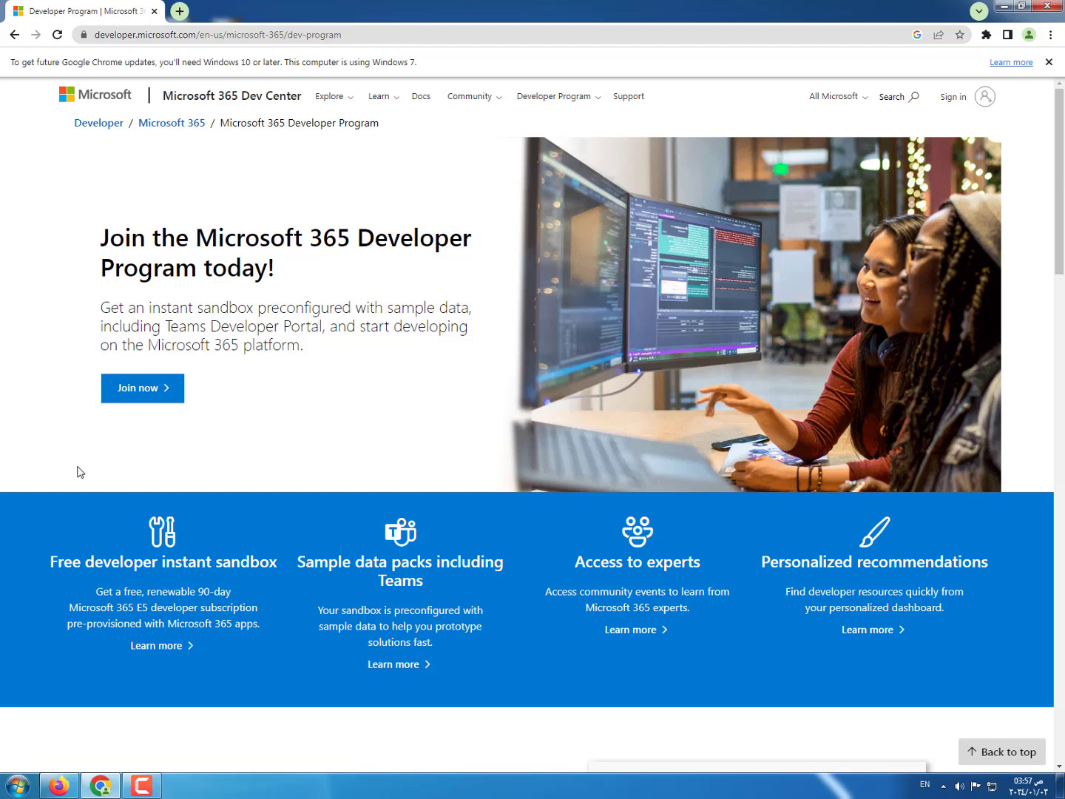
- Join the program by creating a Microsoft account with a new outlook.com address and password
{"action": "left_click", "coordinate": [148, 394]}
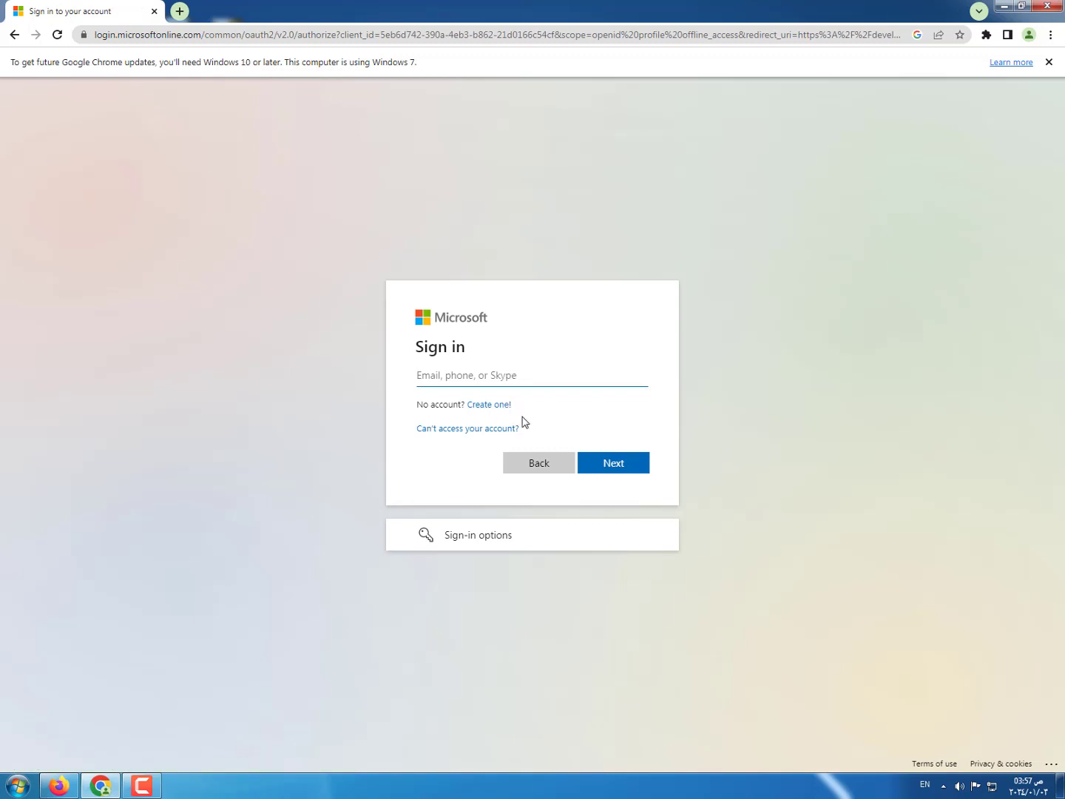
{"action": "left_click", "coordinate": [496, 409]}
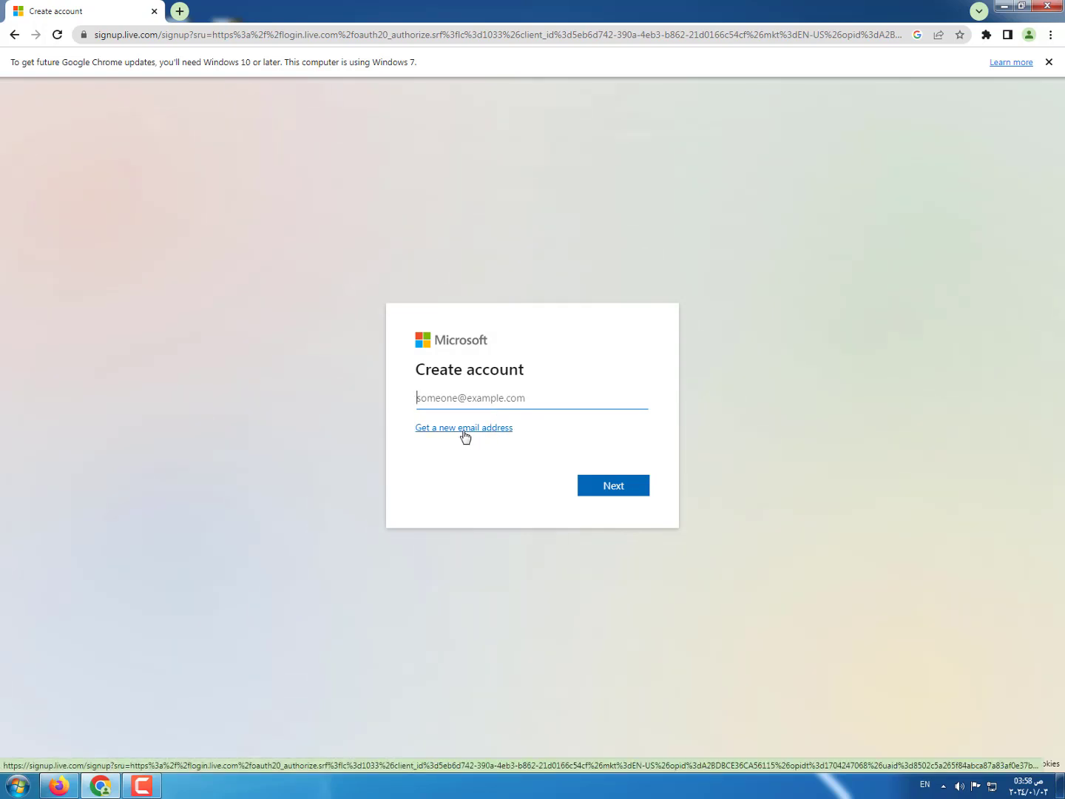
{"action": "left_click", "coordinate": [465, 430]}
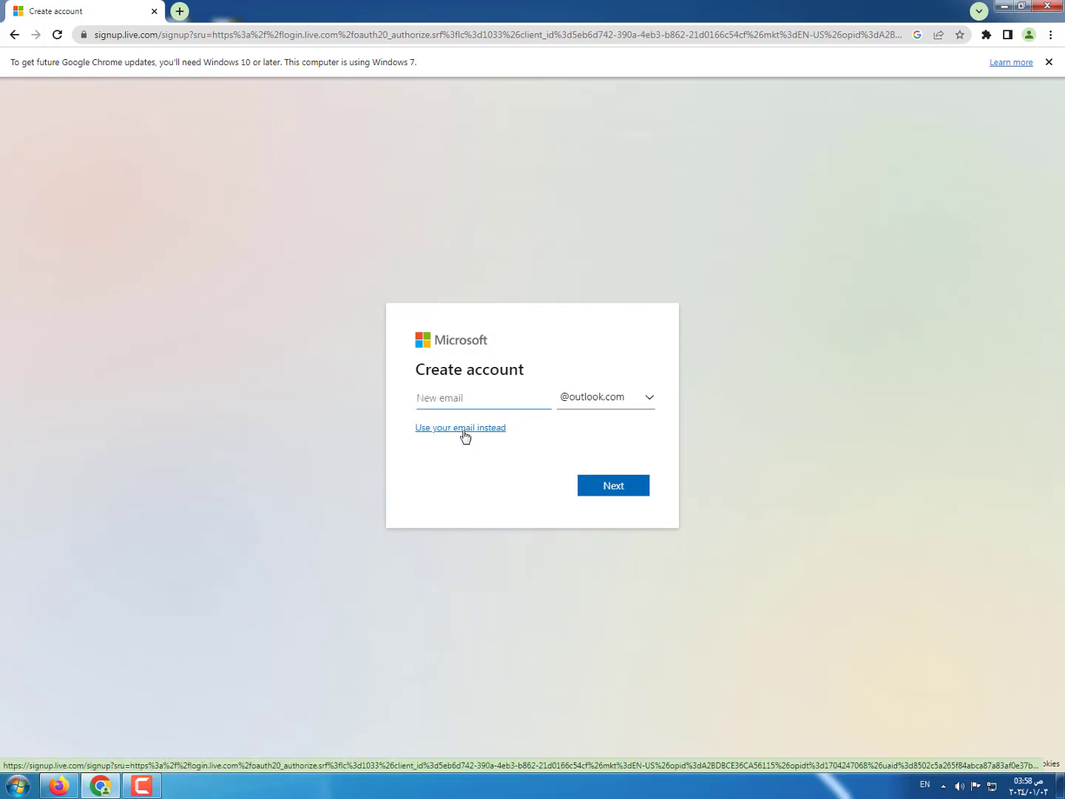
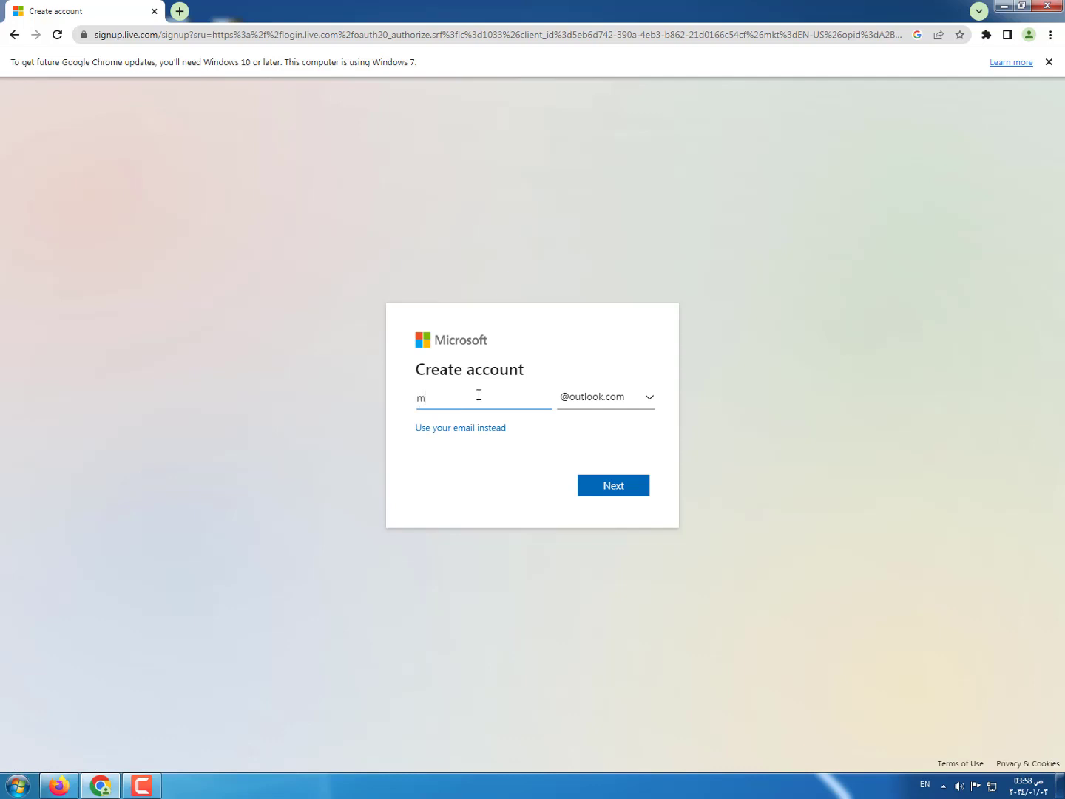
{"action": "left_click", "coordinate": [621, 494]}
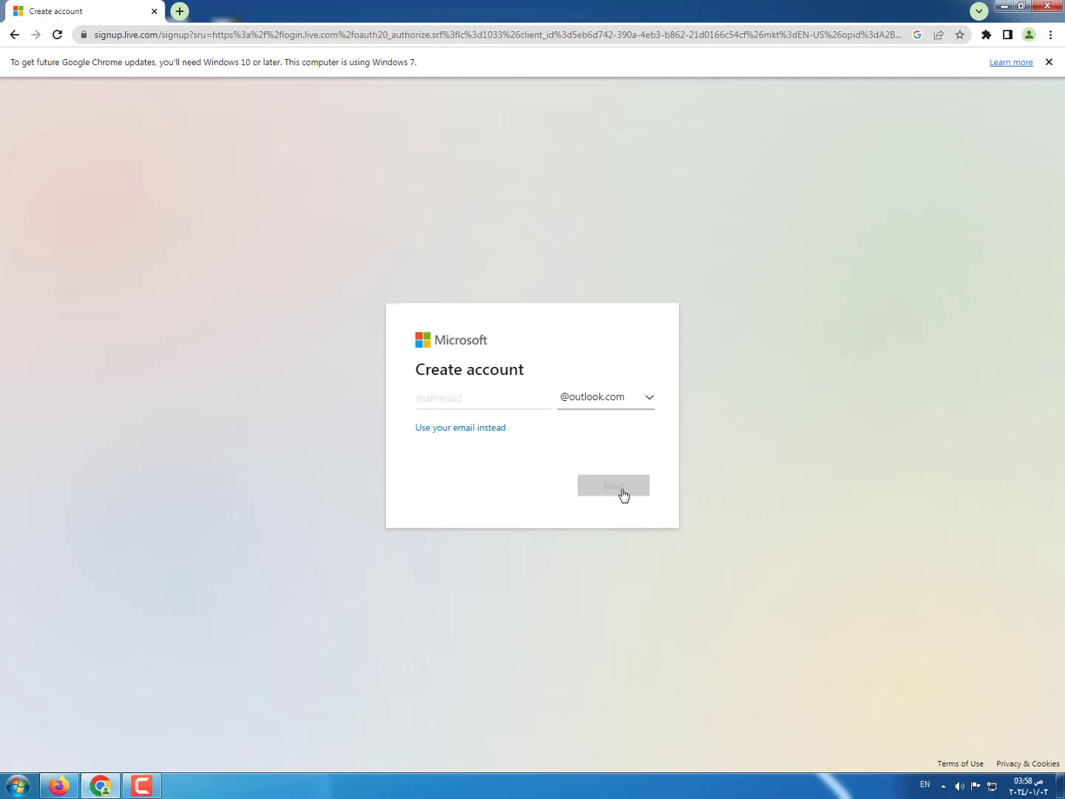
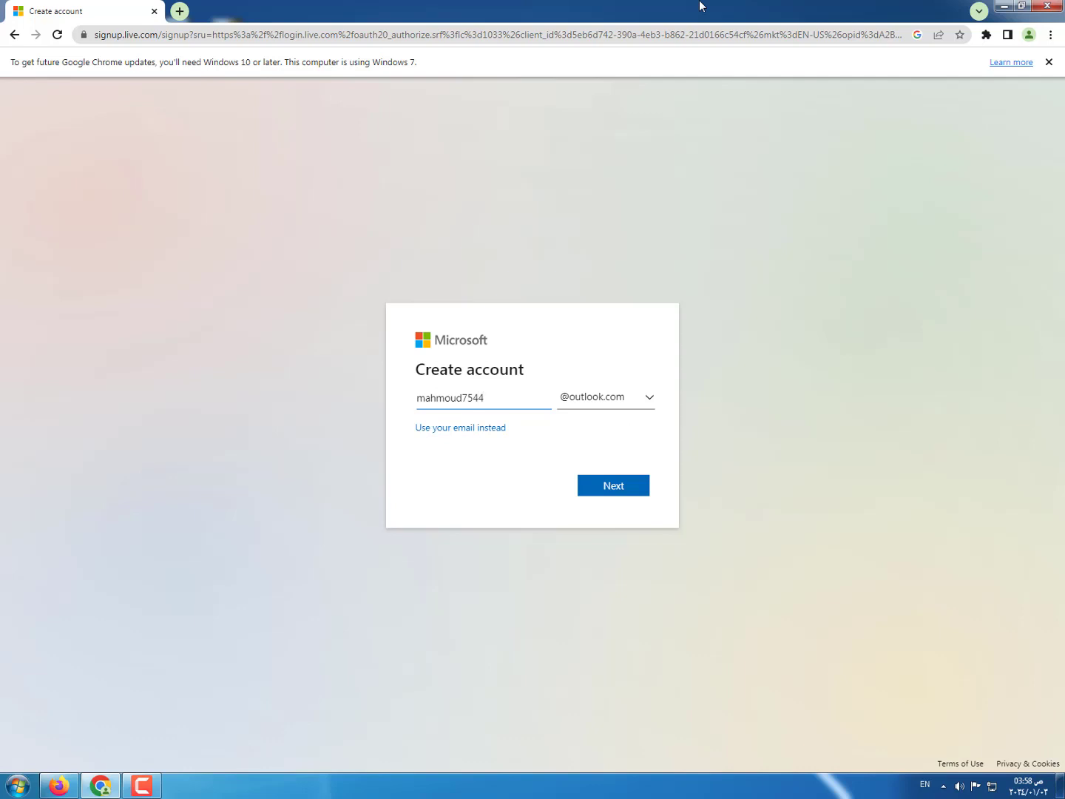
{"action": "left_click", "coordinate": [613, 485]}
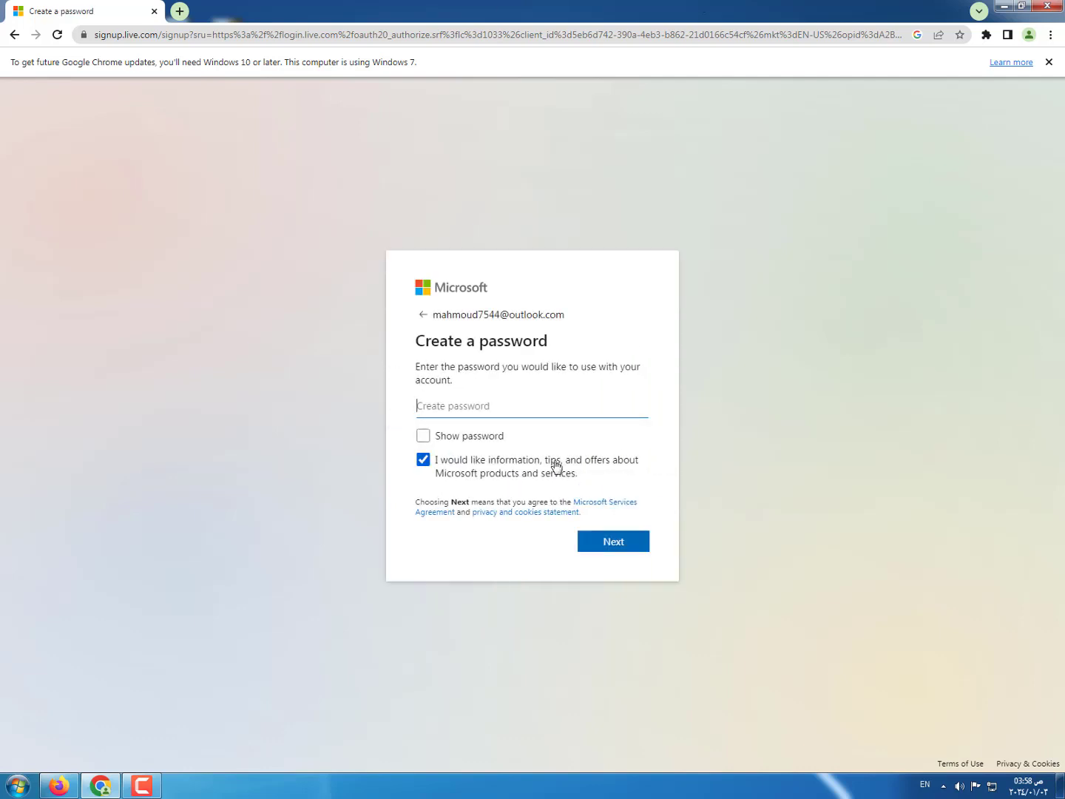
{"action": "key", "text": "ctrl+v"}
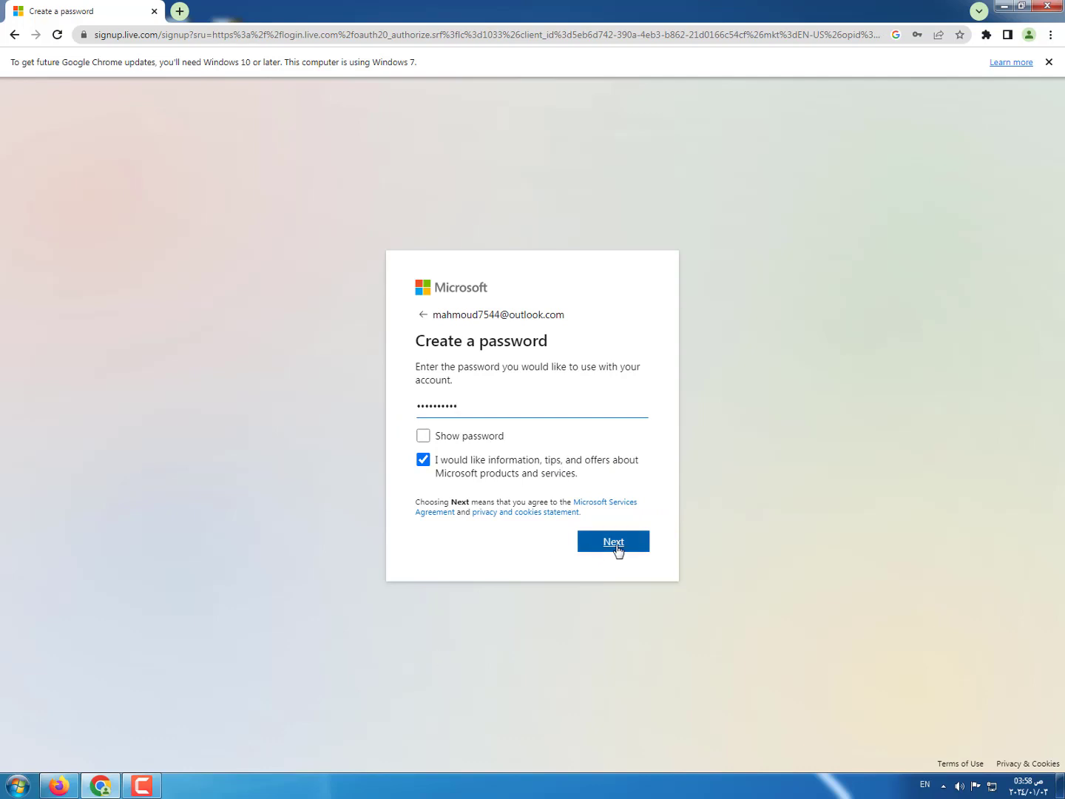
{"action": "left_click", "coordinate": [615, 547]}
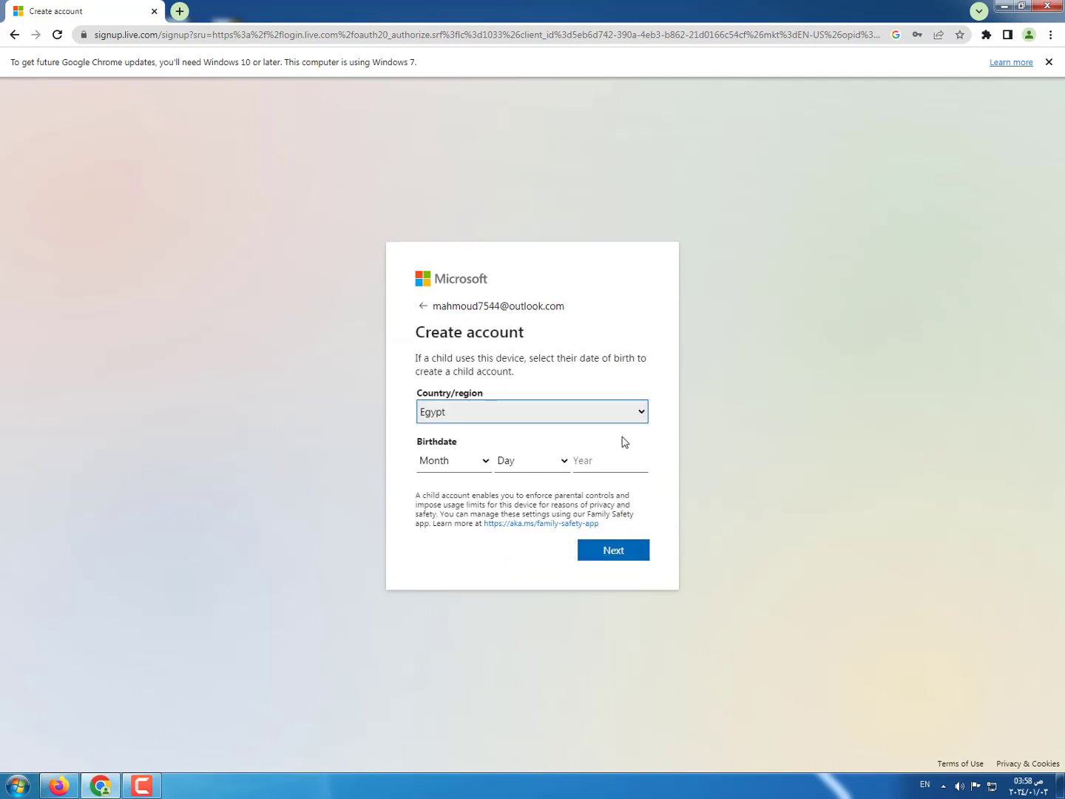
- Enter Egypt as country and April 3, 1990 as birthdate, then continue
{"action": "left_click", "coordinate": [488, 463]}
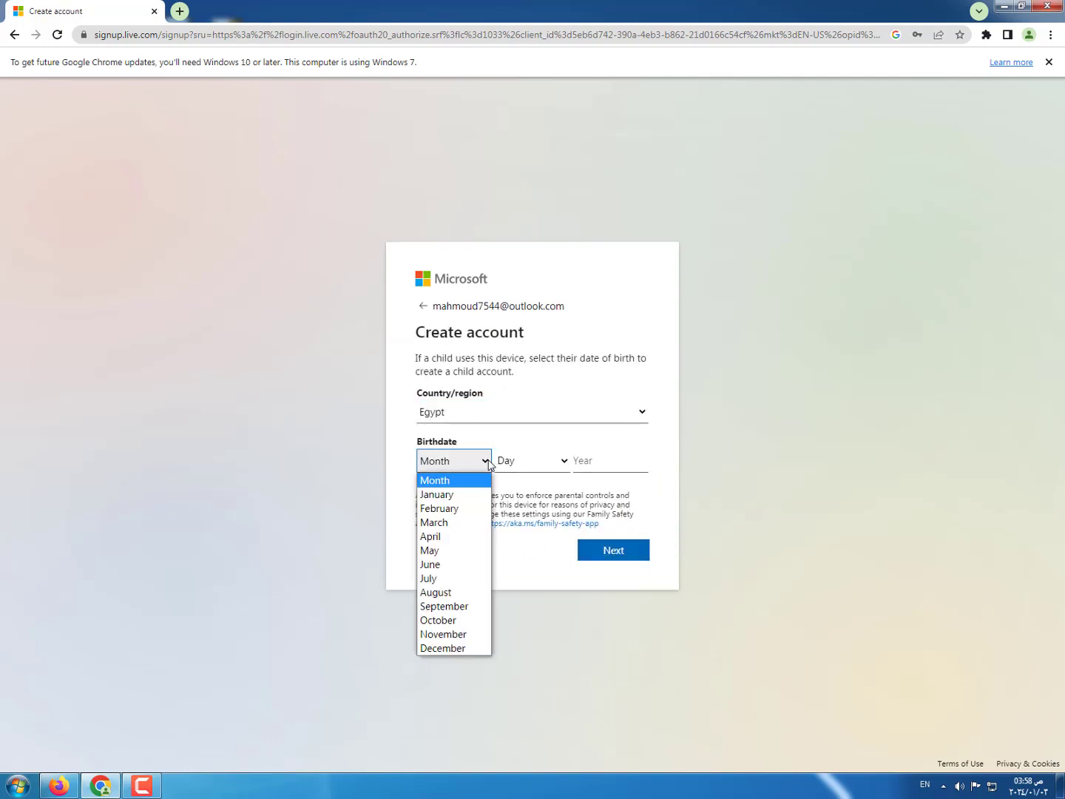
{"action": "left_click", "coordinate": [610, 461]}
{"action": "type", "text": "1990"}
{"action": "left_click", "coordinate": [459, 460]}
{"action": "left_click", "coordinate": [430, 536]}
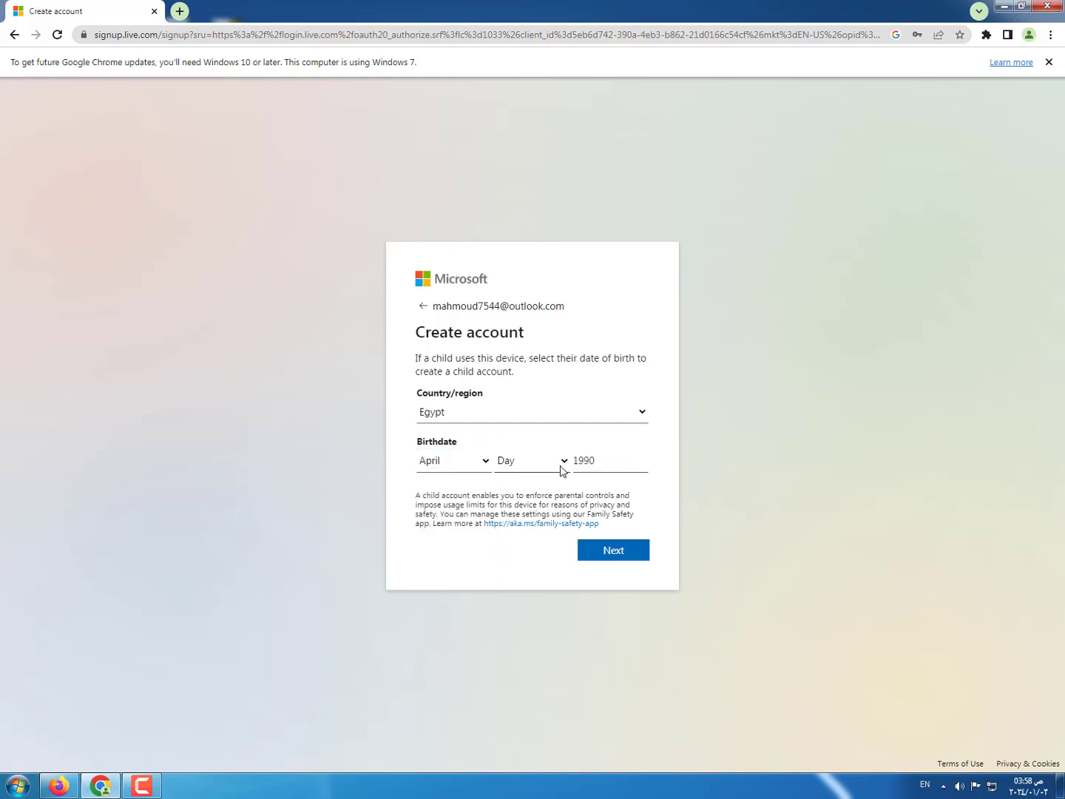
{"action": "left_click", "coordinate": [563, 460]}
{"action": "key", "text": "3"}
{"action": "left_click", "coordinate": [614, 549]}
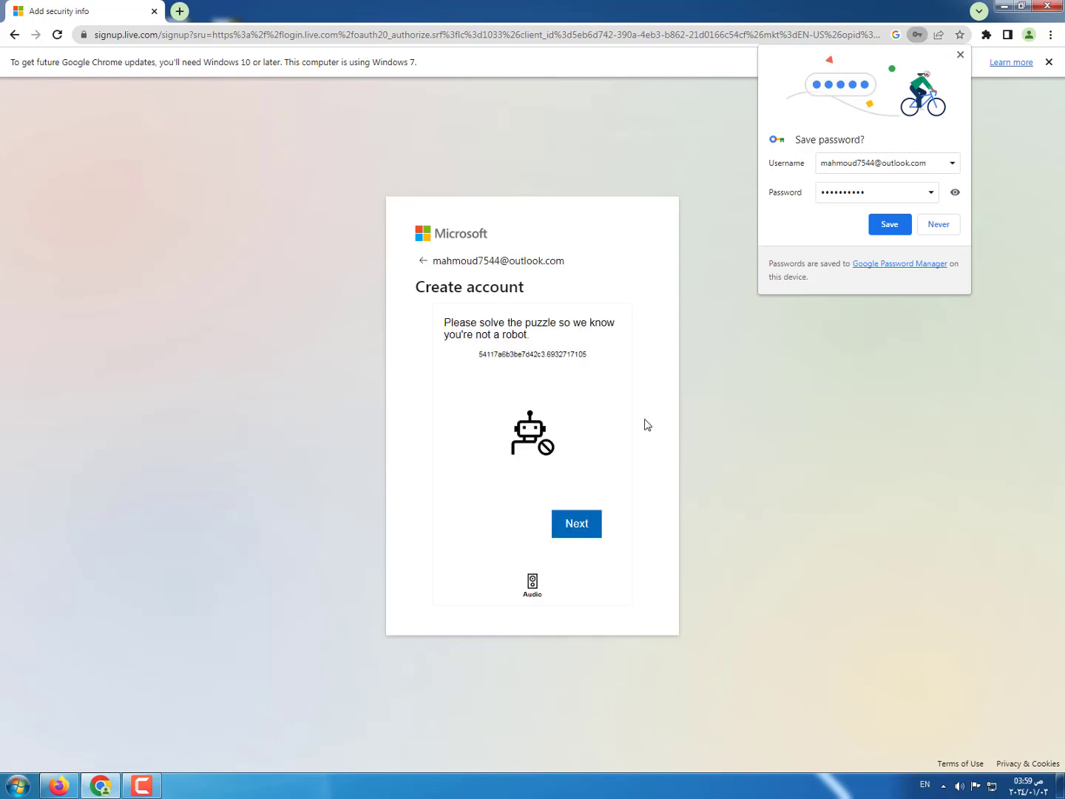
- Start the verification puzzle, rotating the car to match the hand and submitting each round
{"action": "left_click", "coordinate": [577, 530]}
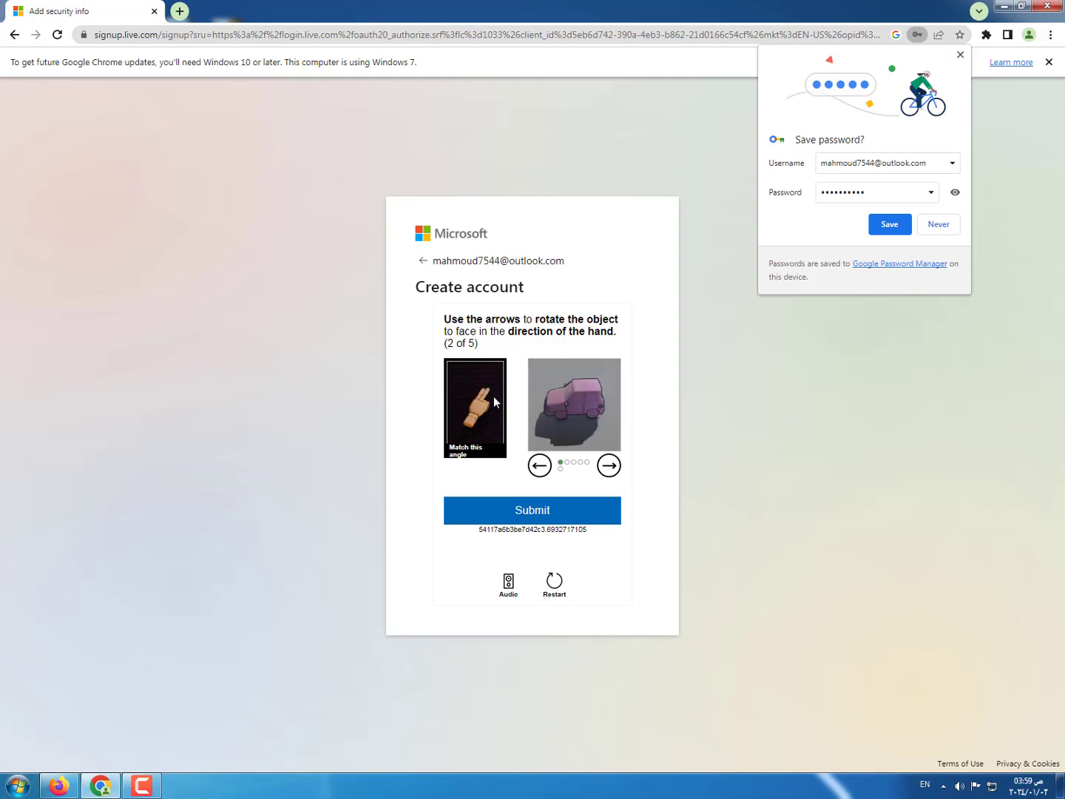
{"action": "left_click", "coordinate": [615, 472]}
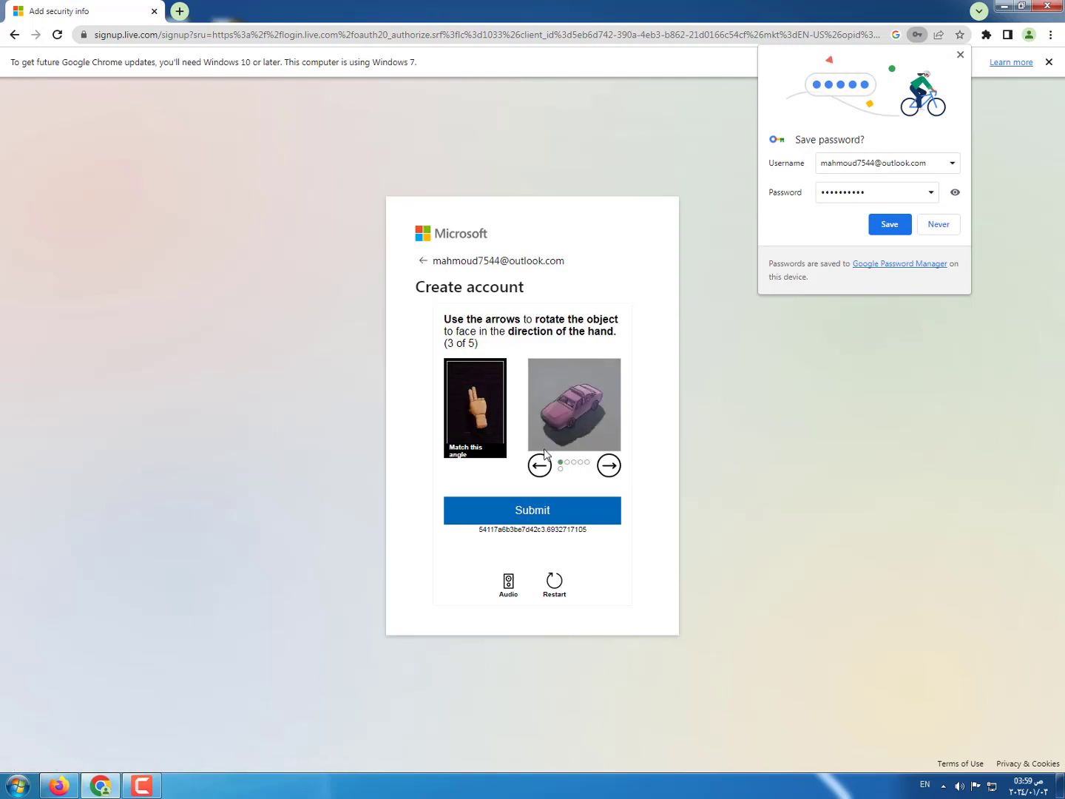
{"action": "left_click", "coordinate": [541, 466]}
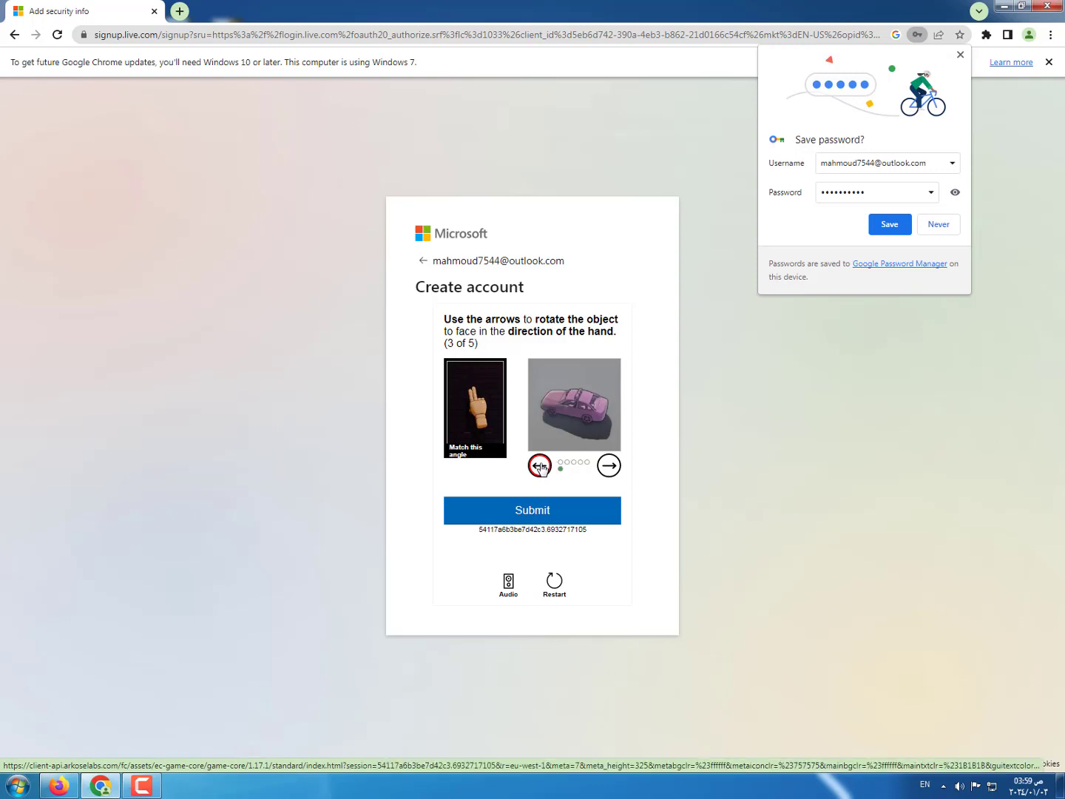
{"action": "left_click", "coordinate": [539, 466]}
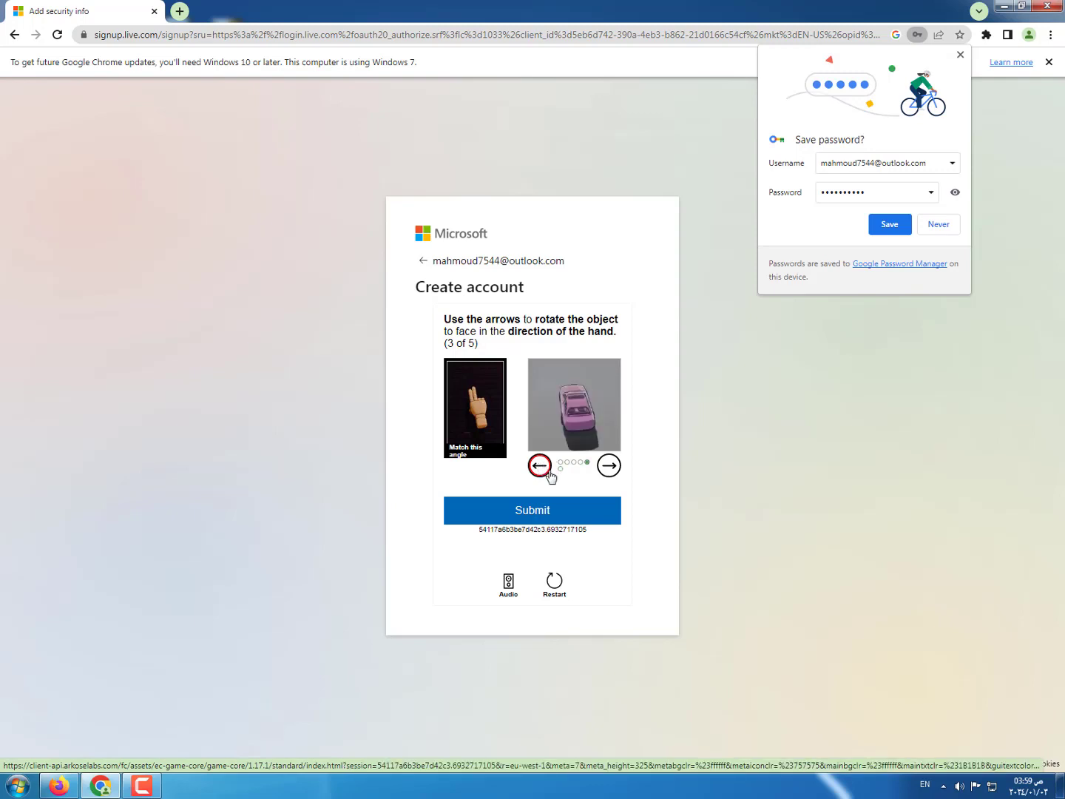
{"action": "left_click", "coordinate": [554, 511]}
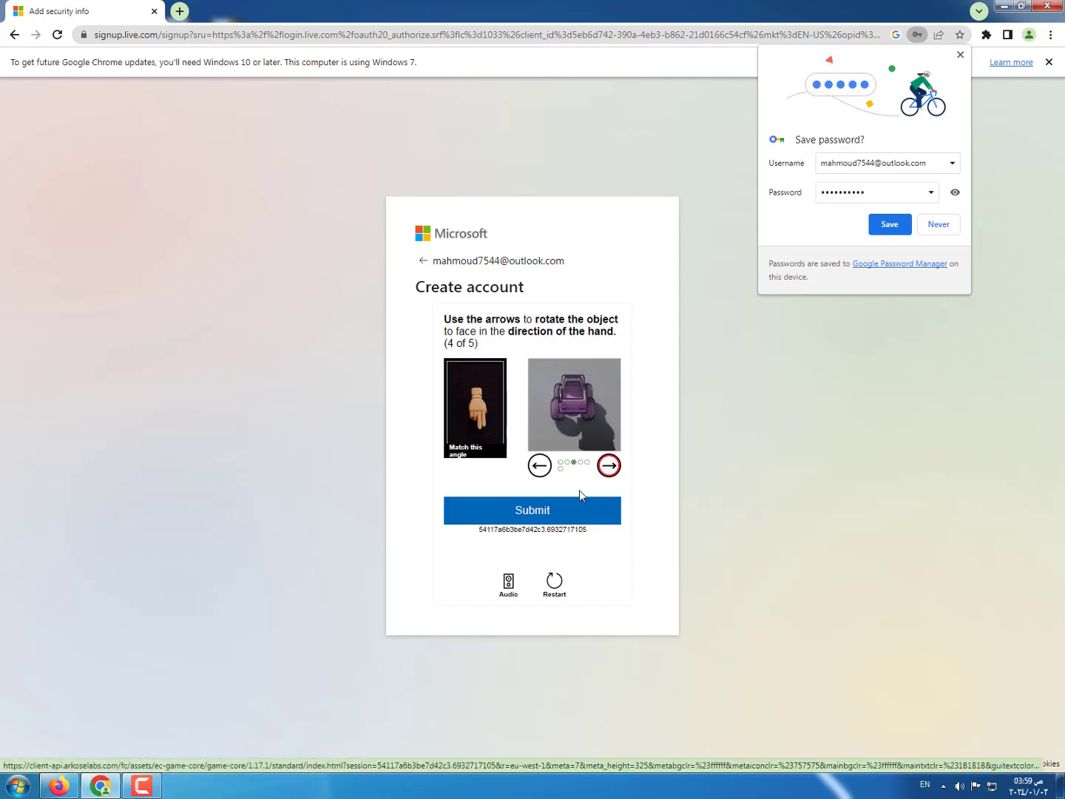
{"action": "left_click", "coordinate": [554, 510]}
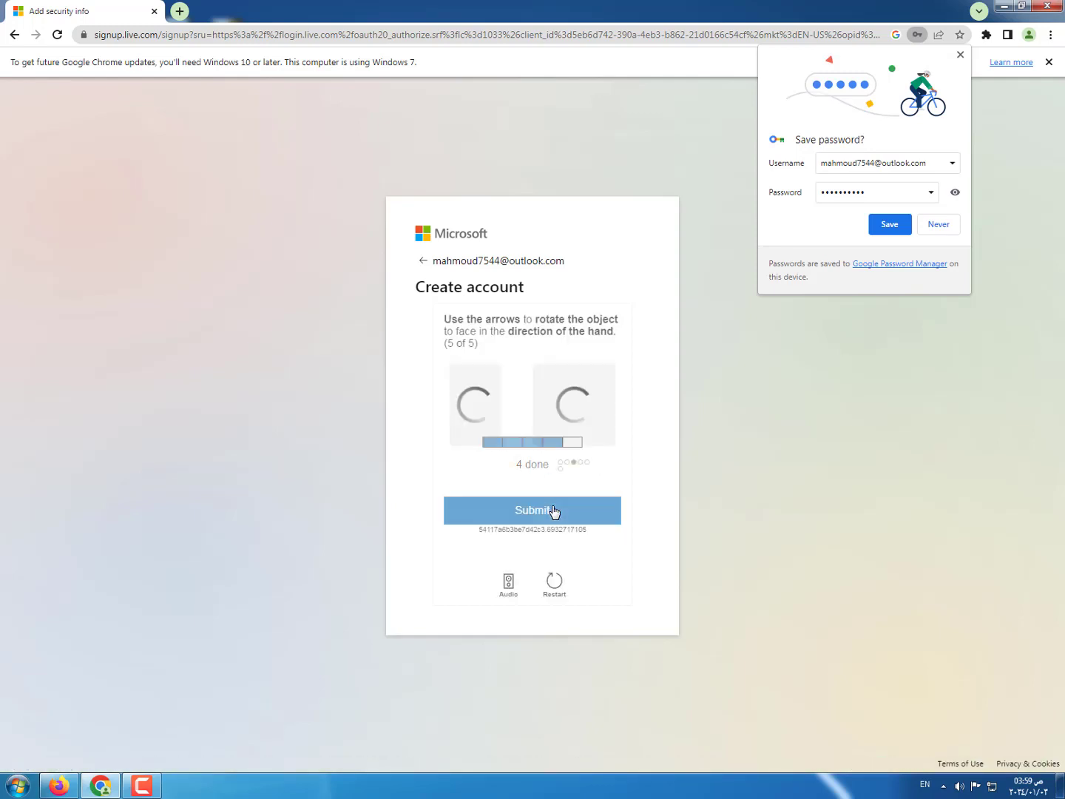
{"action": "left_click", "coordinate": [561, 511]}
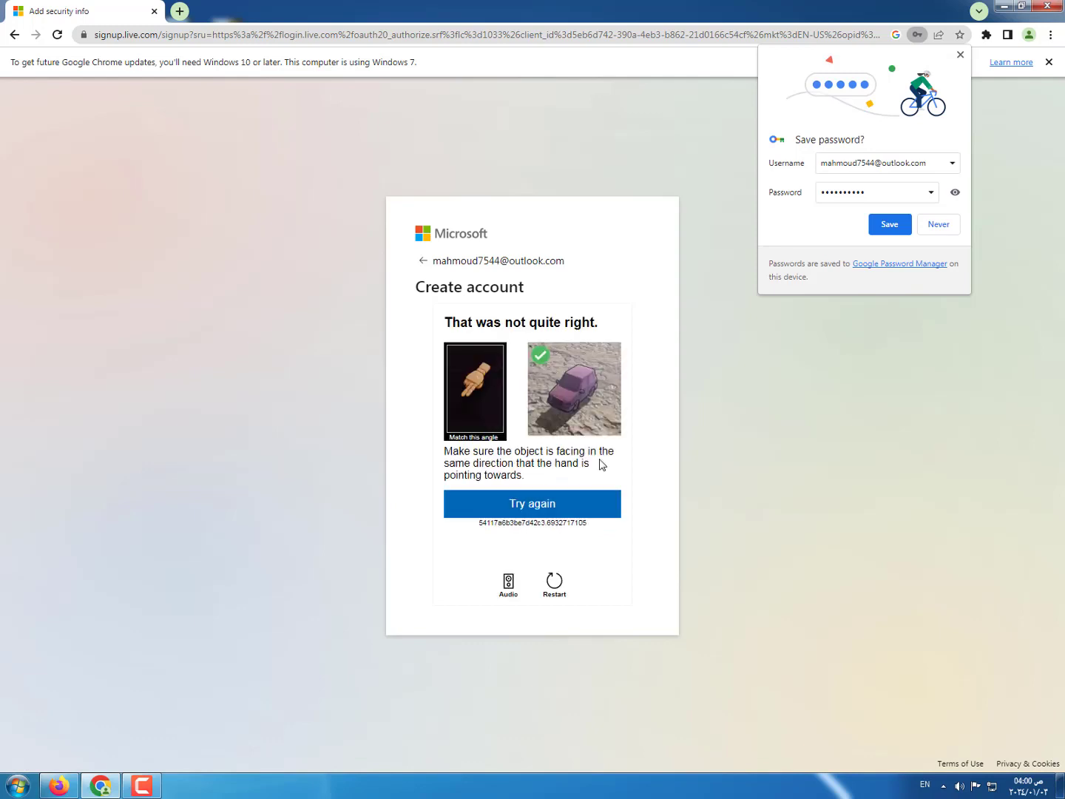
- Retry the failed puzzle and submit answers until verification completes
{"action": "left_click", "coordinate": [540, 506]}
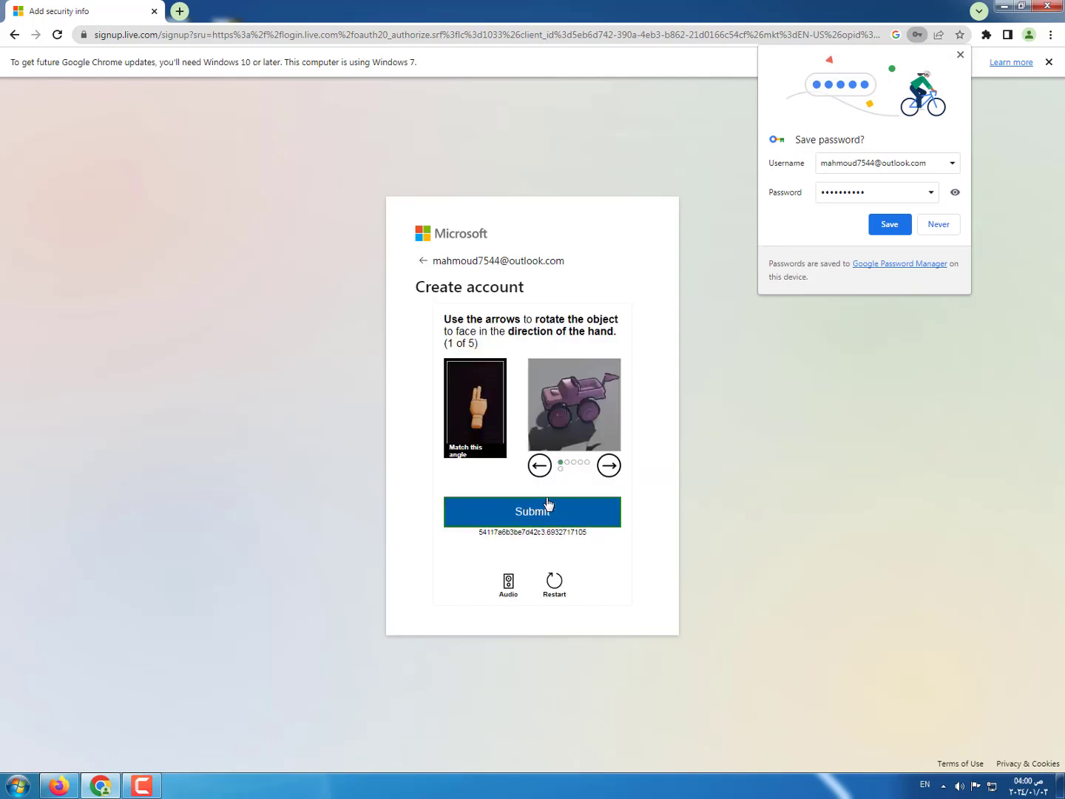
{"action": "left_click", "coordinate": [548, 503]}
{"action": "left_click", "coordinate": [569, 507]}
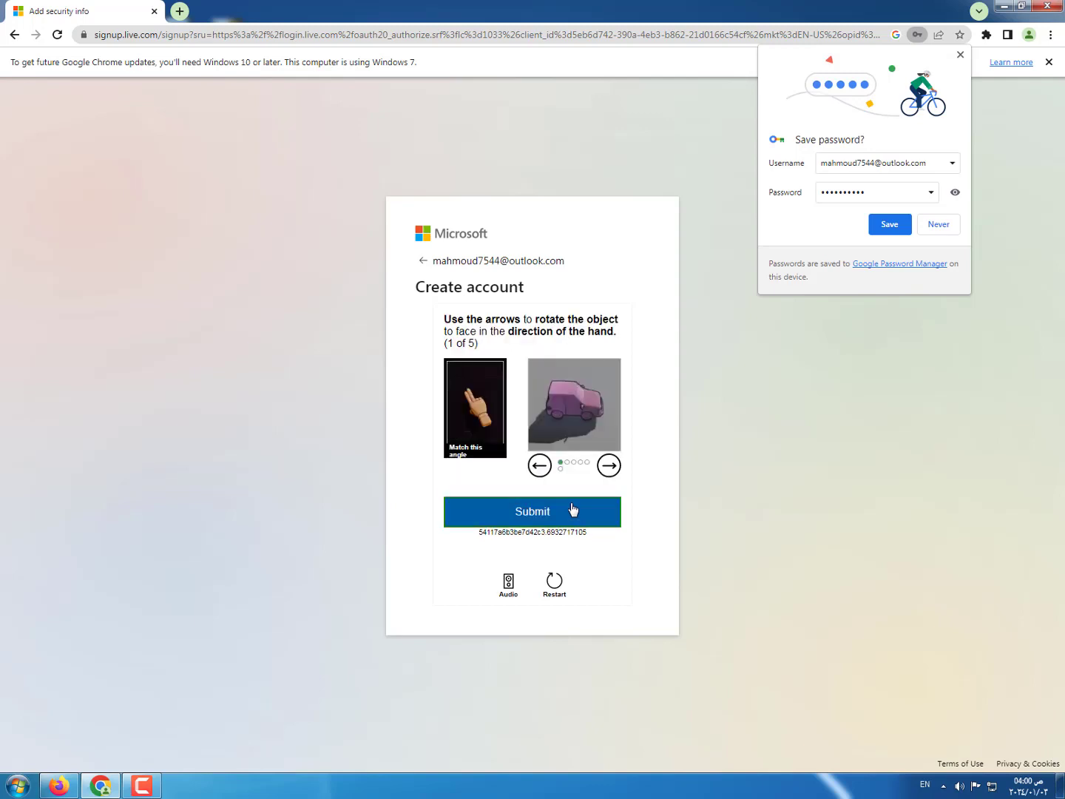
{"action": "left_click", "coordinate": [564, 510]}
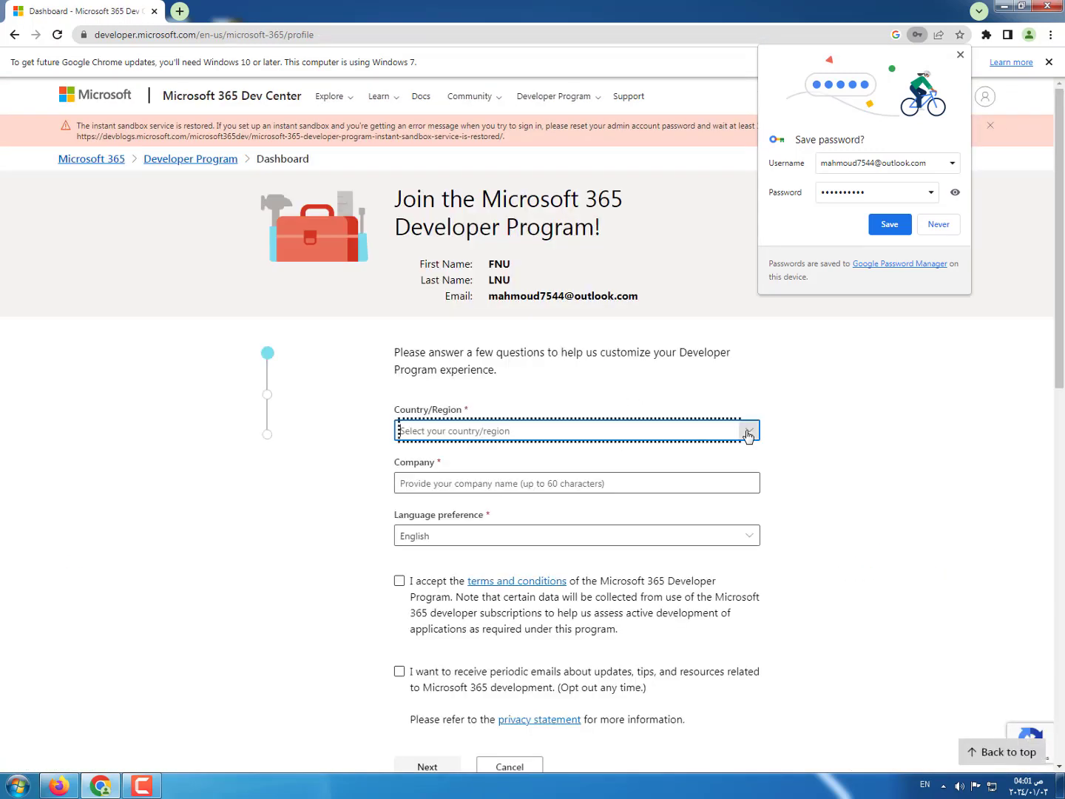
- Fill the join form with Egypt, company 'no', and accept terms and tips emails
{"action": "left_click", "coordinate": [748, 431]}
{"action": "scroll", "coordinate": [459, 540], "scroll_direction": "down", "scroll_amount": 3}
{"action": "scroll", "coordinate": [452, 560], "scroll_direction": "down", "scroll_amount": 15}
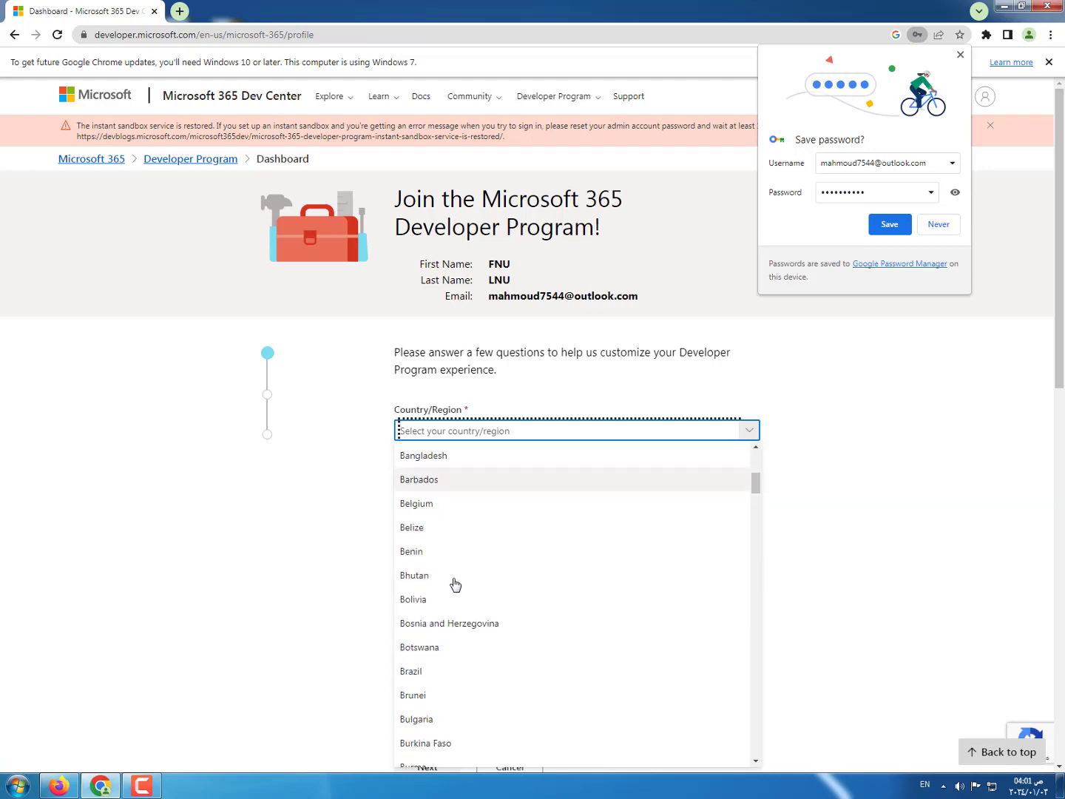
{"action": "left_click", "coordinate": [427, 461]}
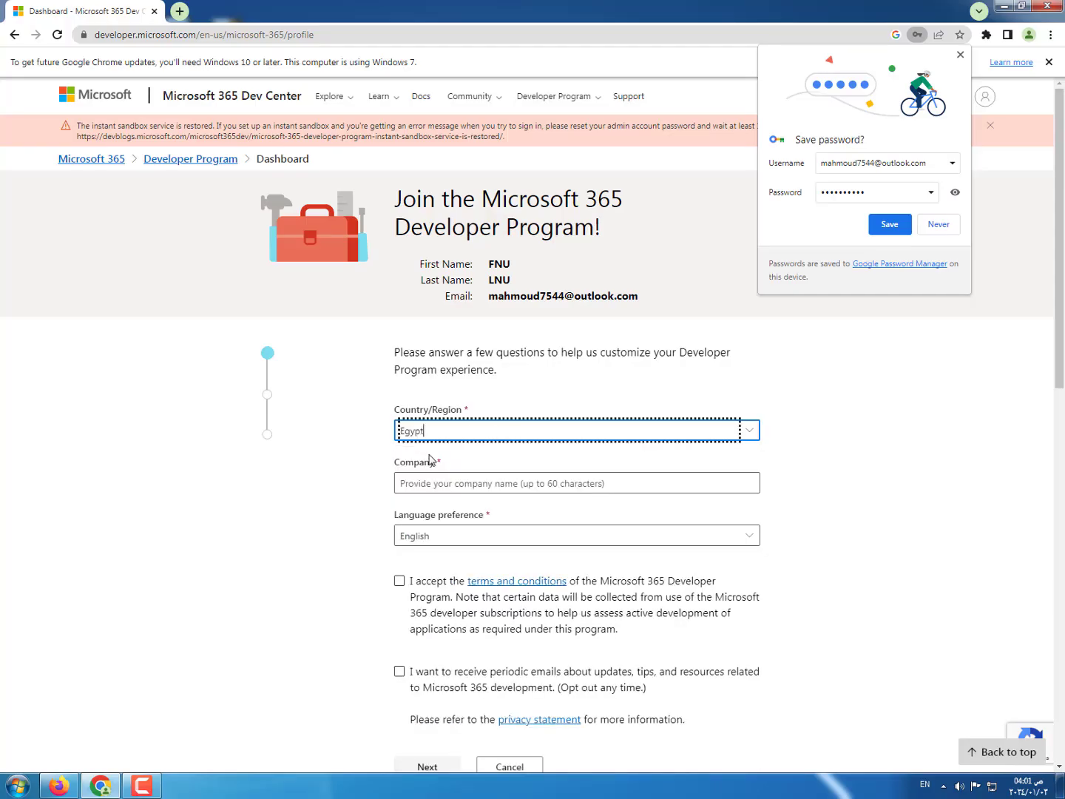
{"action": "left_click", "coordinate": [575, 484]}
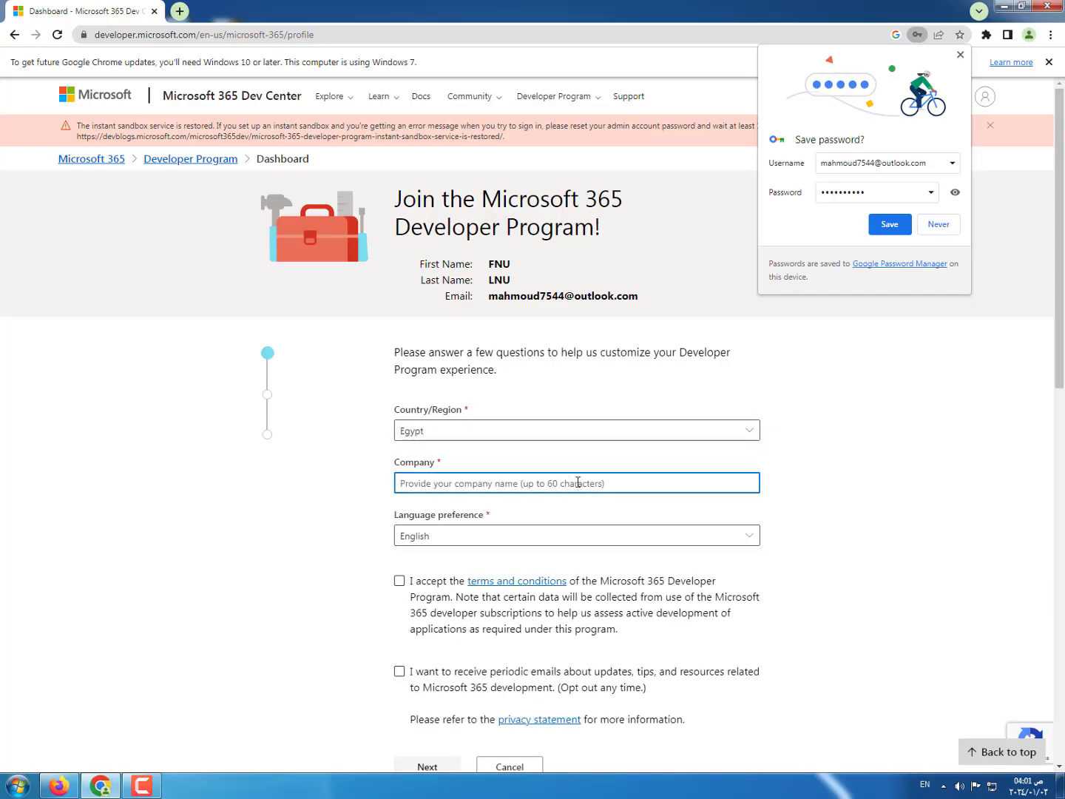
{"action": "left_click", "coordinate": [1062, 786]}
{"action": "left_click", "coordinate": [1062, 786]}
{"action": "type", "text": "no"}
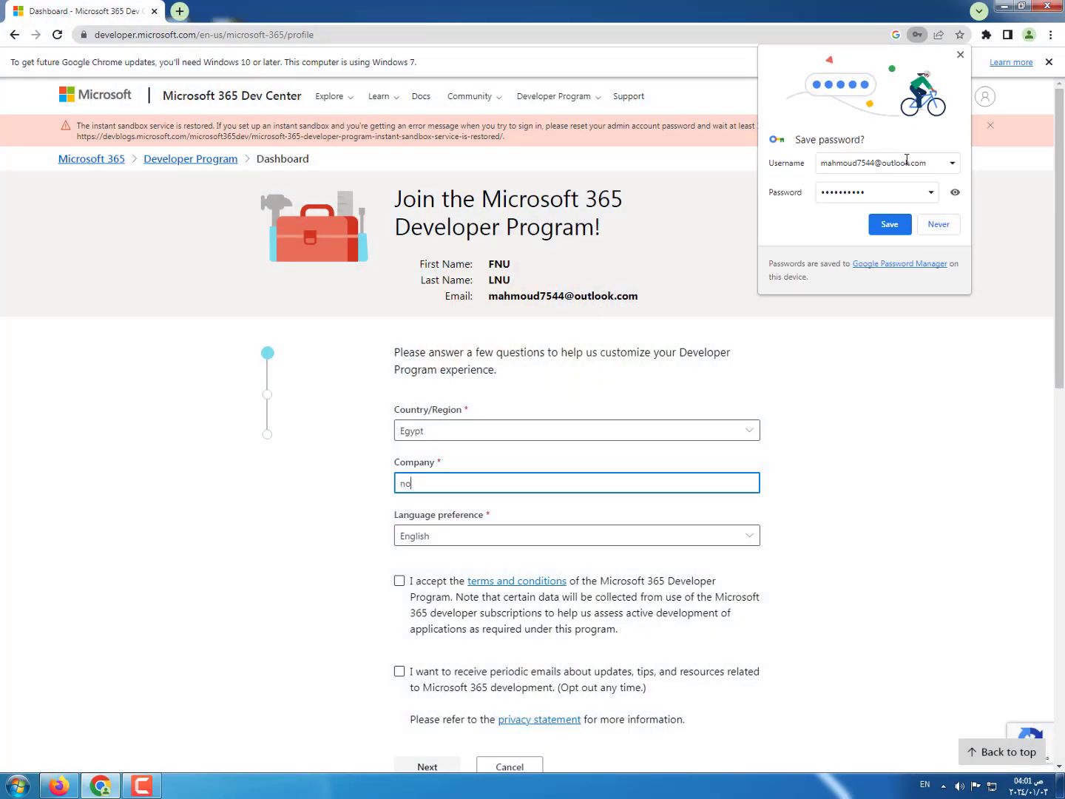
{"action": "left_click", "coordinate": [400, 582]}
{"action": "scroll", "coordinate": [359, 597], "scroll_direction": "down", "scroll_amount": 2}
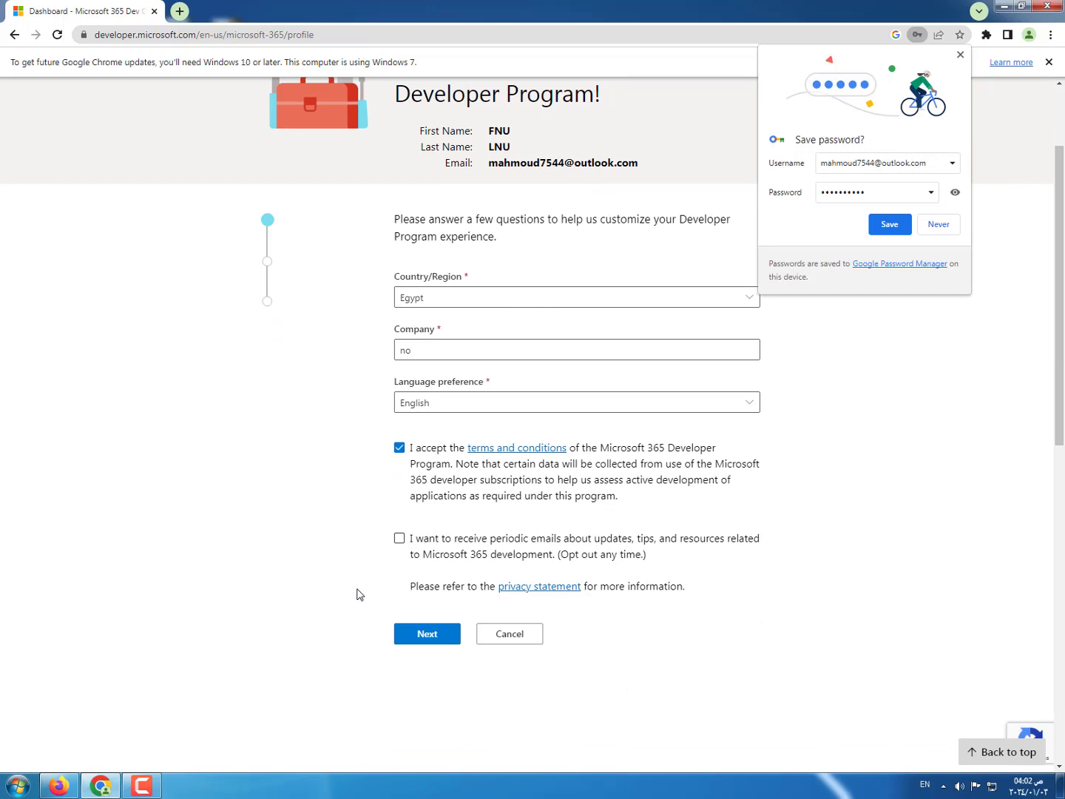
{"action": "left_click", "coordinate": [401, 542]}
- Choose a primary developer focus, mark Microsoft Teams as the interest, and save the profile
{"action": "left_click", "coordinate": [421, 638]}
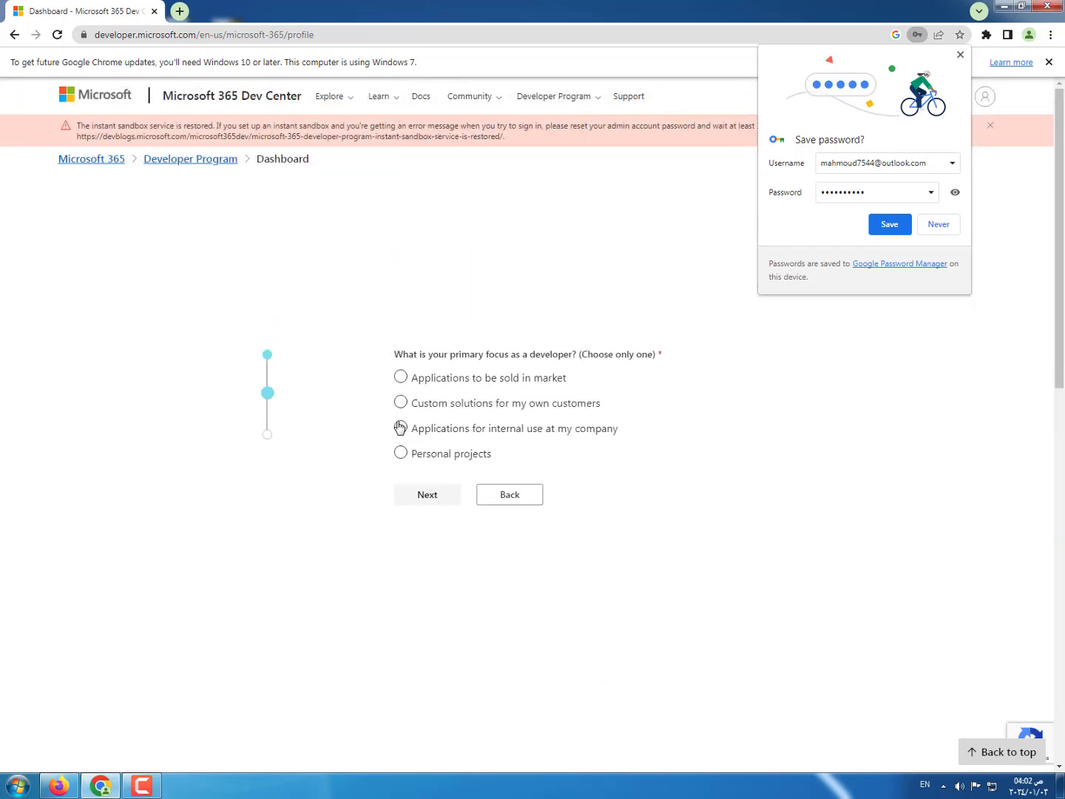
{"action": "left_click", "coordinate": [400, 404]}
{"action": "left_click", "coordinate": [421, 494]}
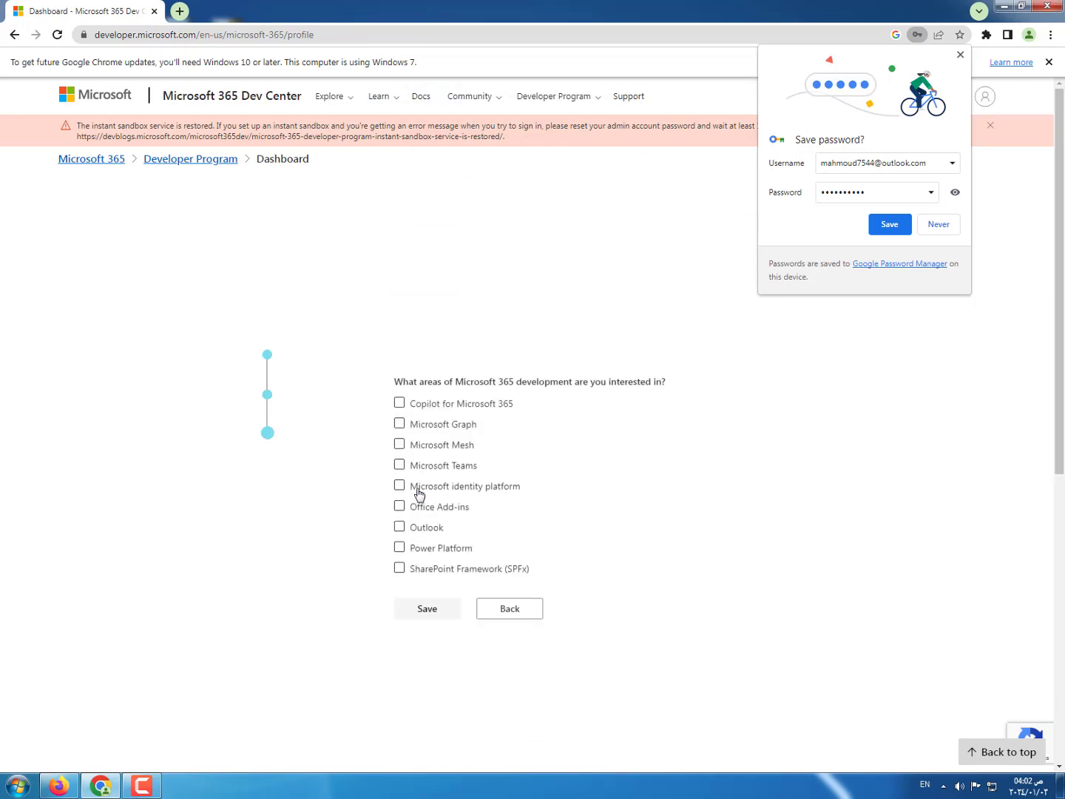
{"action": "left_click", "coordinate": [401, 438]}
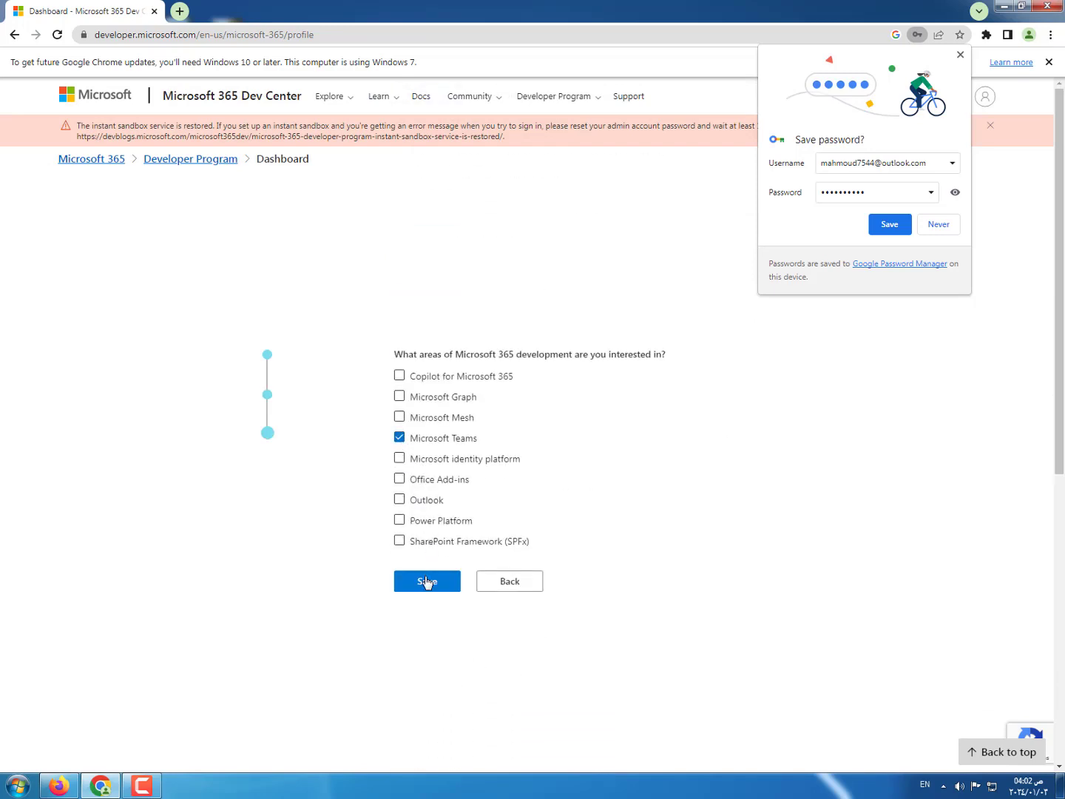
{"action": "left_click", "coordinate": [427, 583]}
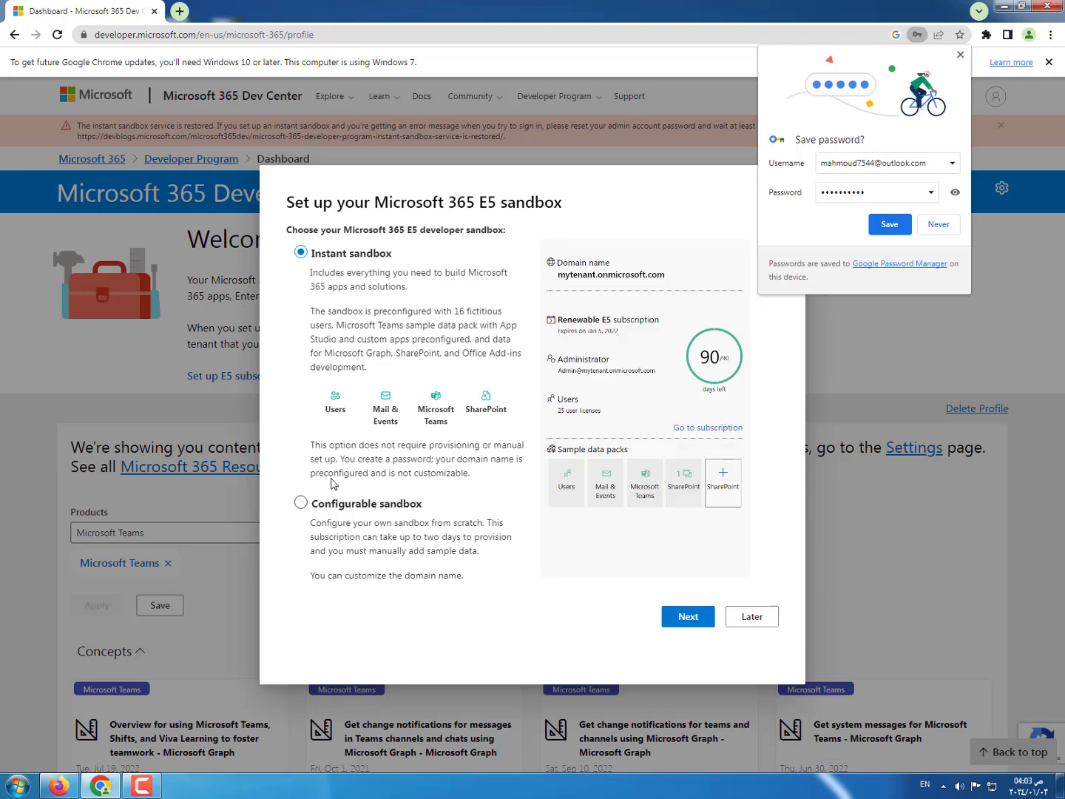
- Choose Configurable sandbox in the E5 sandbox setup dialog and continue
{"action": "left_click", "coordinate": [303, 503]}
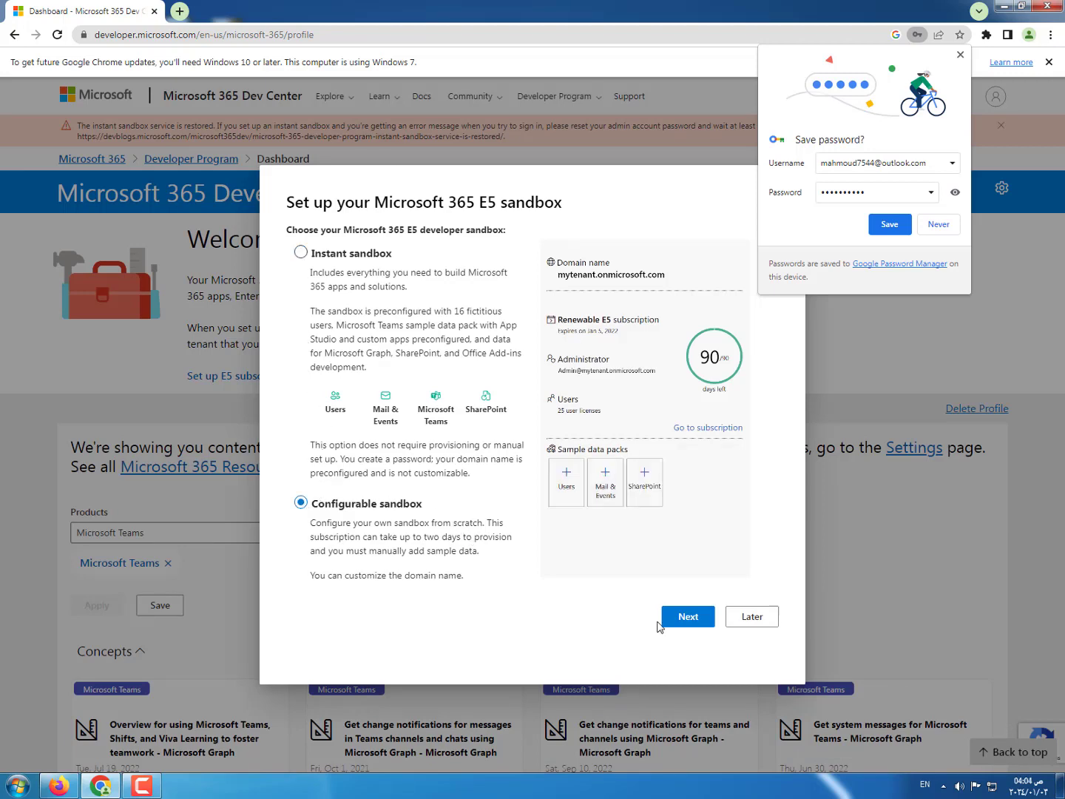
{"action": "left_click", "coordinate": [683, 622]}
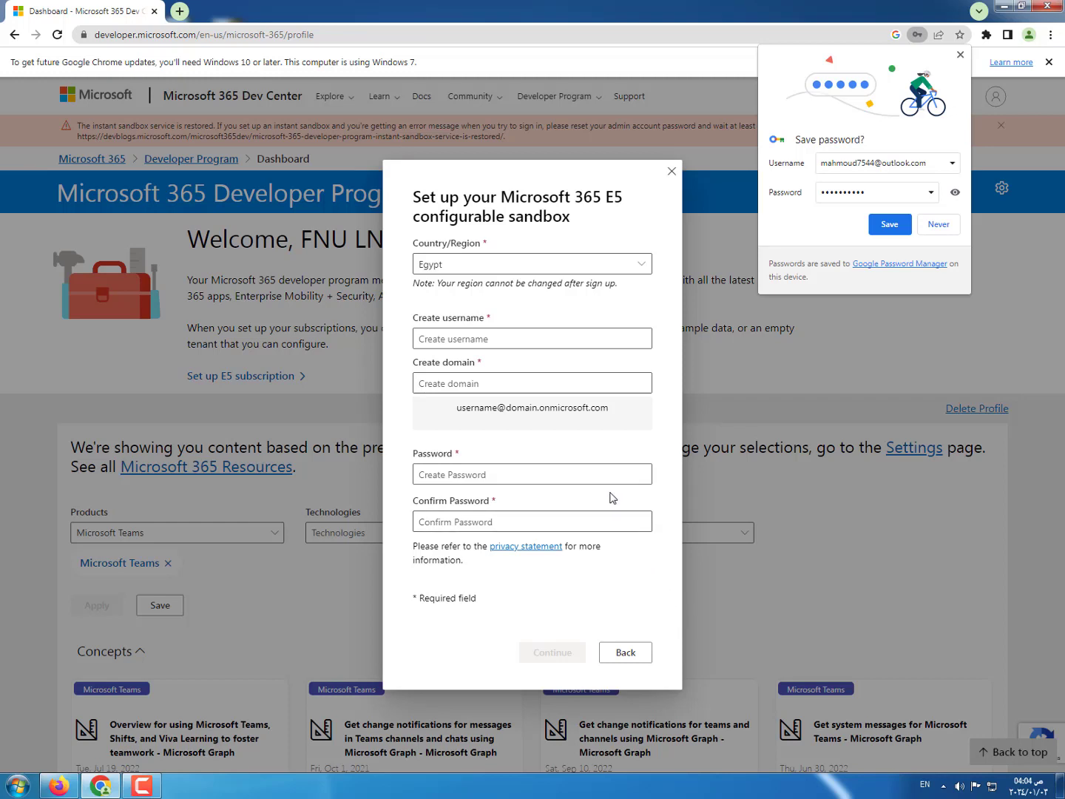
- Enter the sandbox admin username and the sandbox domain name
{"action": "left_click", "coordinate": [591, 338]}
{"action": "type", "text": "mah"}
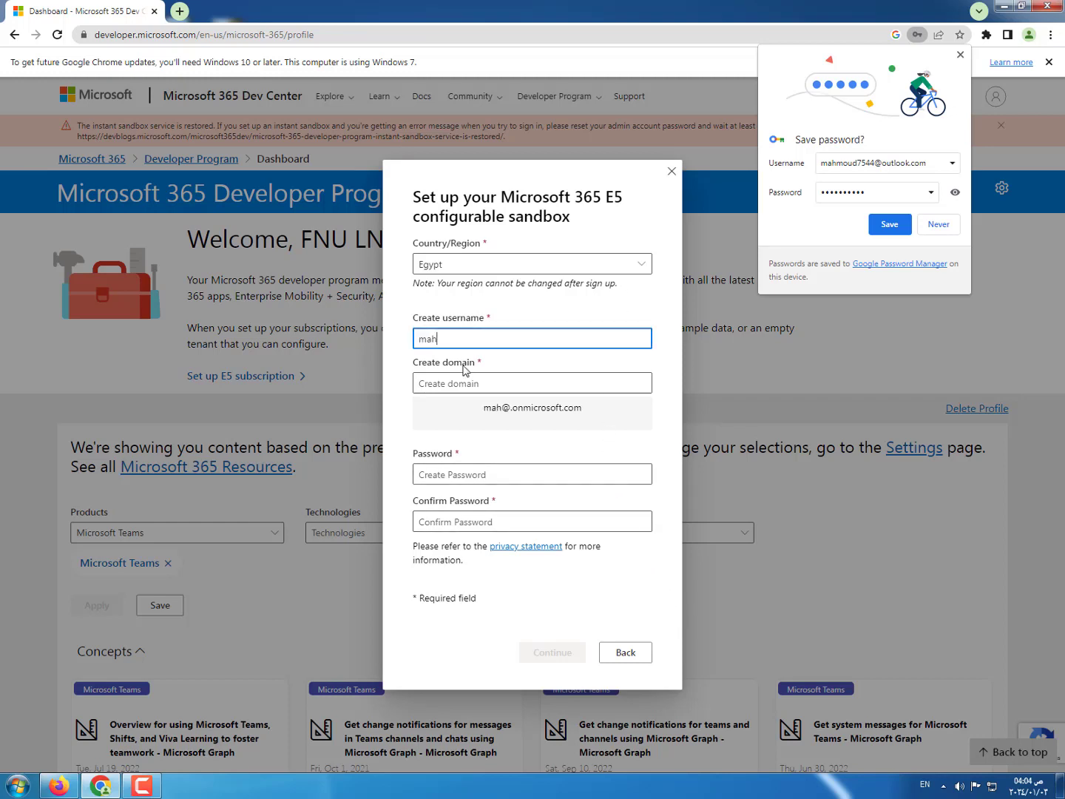
{"action": "type", "text": "moud"}
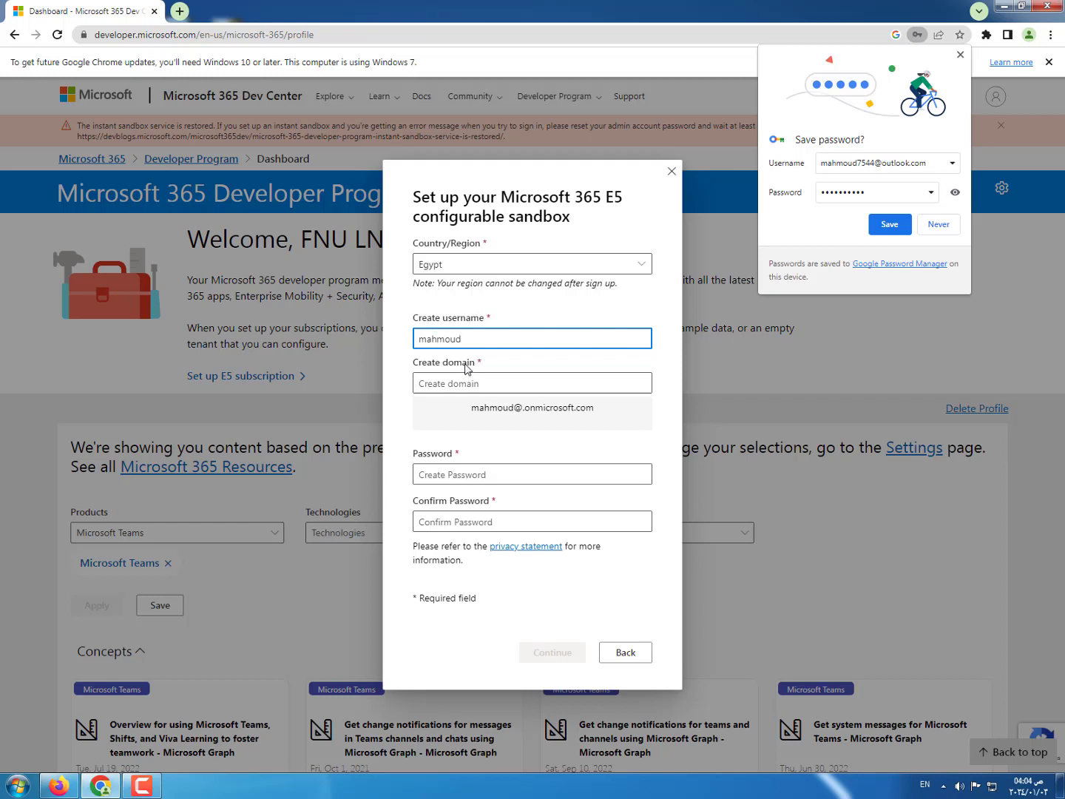
{"action": "left_click", "coordinate": [481, 381]}
{"action": "left_click", "coordinate": [488, 345]}
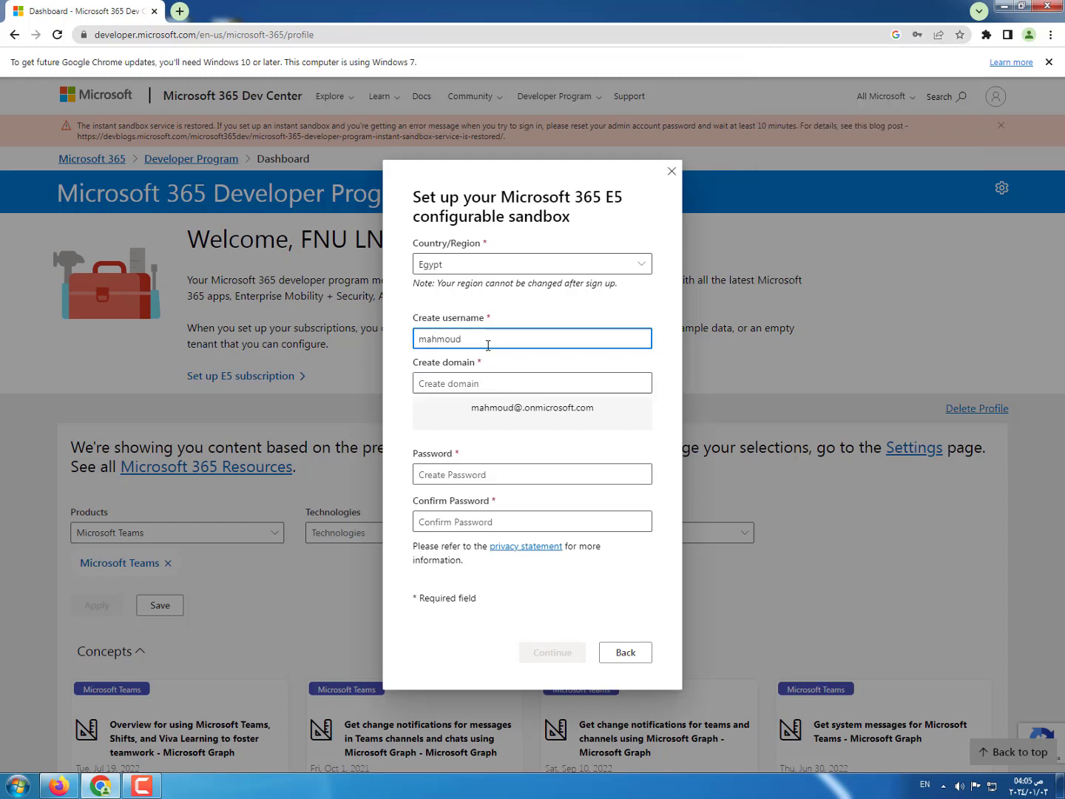
{"action": "left_click", "coordinate": [470, 385]}
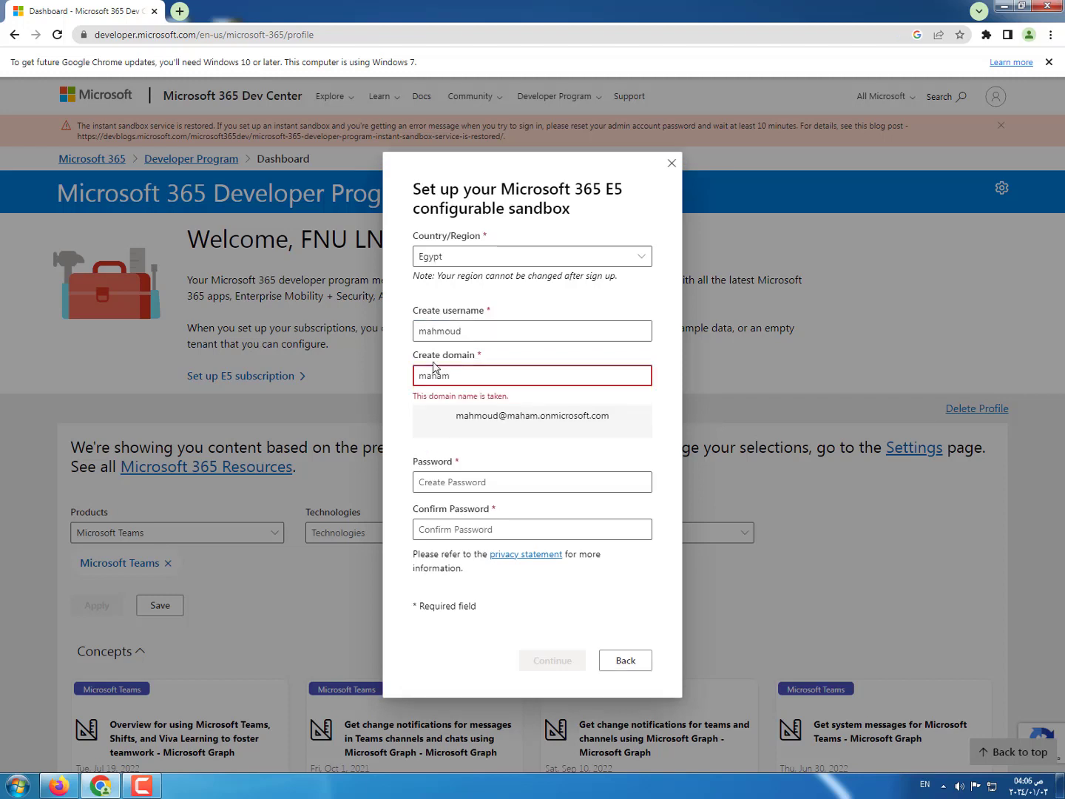
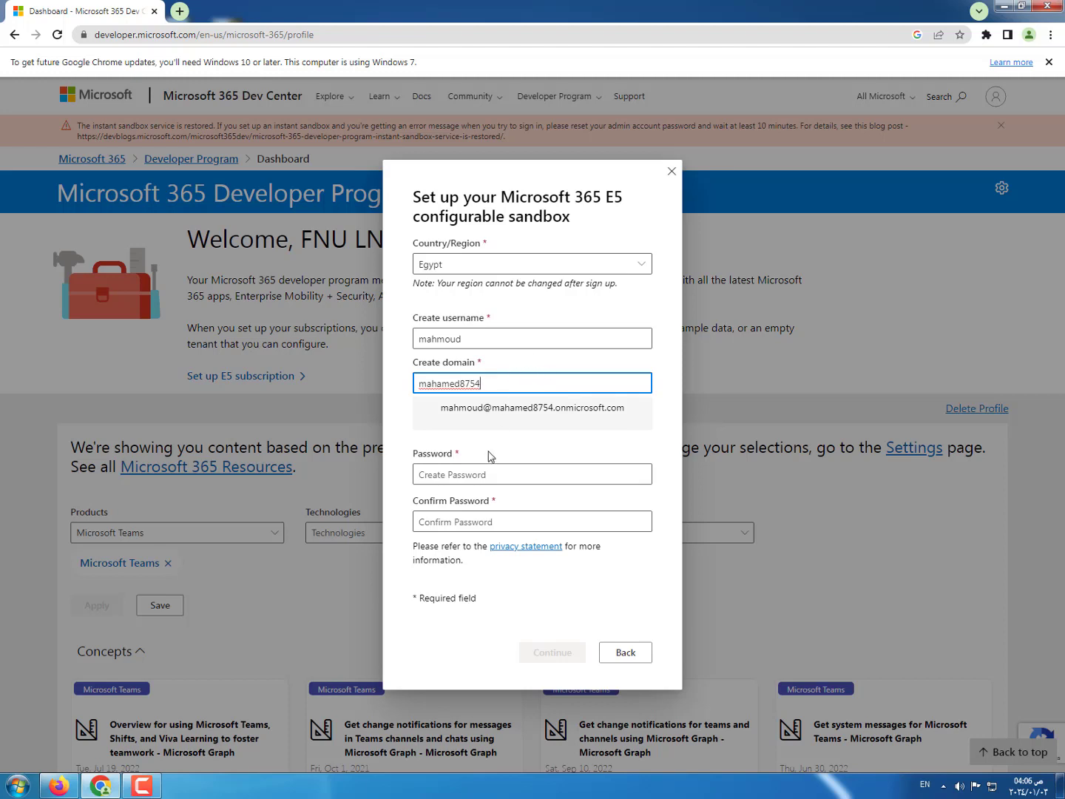
- Replace the short password with a longer one including symbols, confirm it, and submit
{"action": "left_click", "coordinate": [476, 474]}
{"action": "type", "text": "*******"}
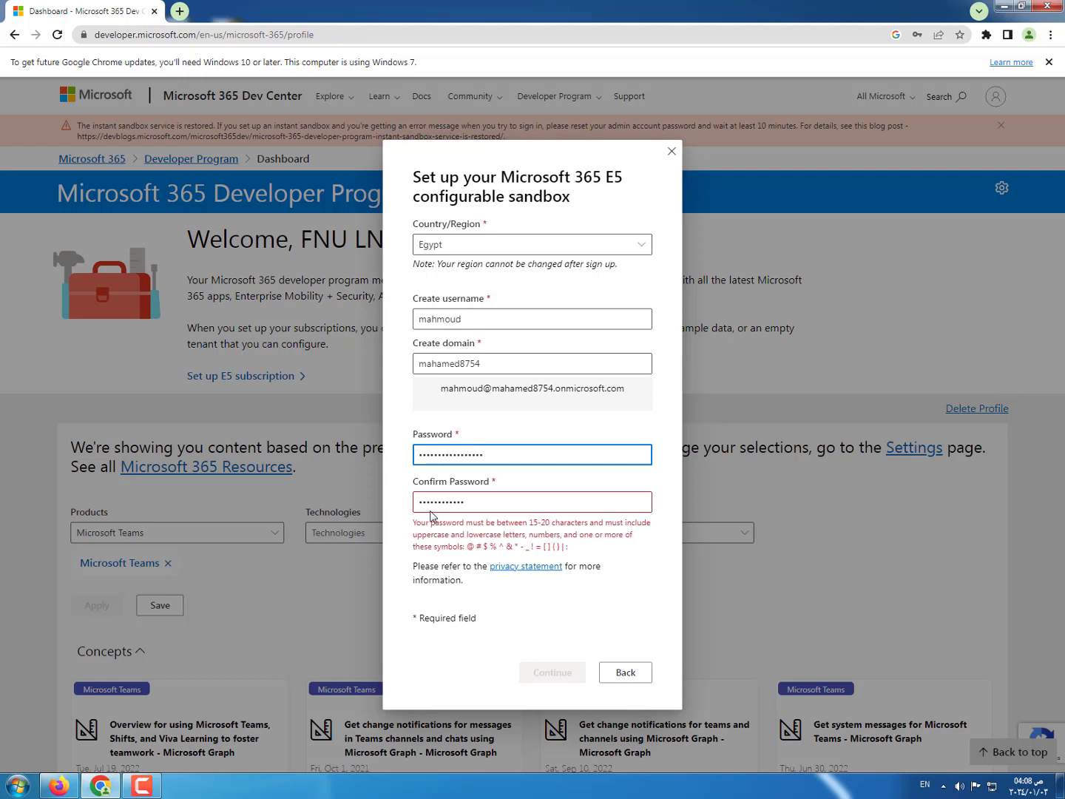
{"action": "key", "text": "ctrl+a"}
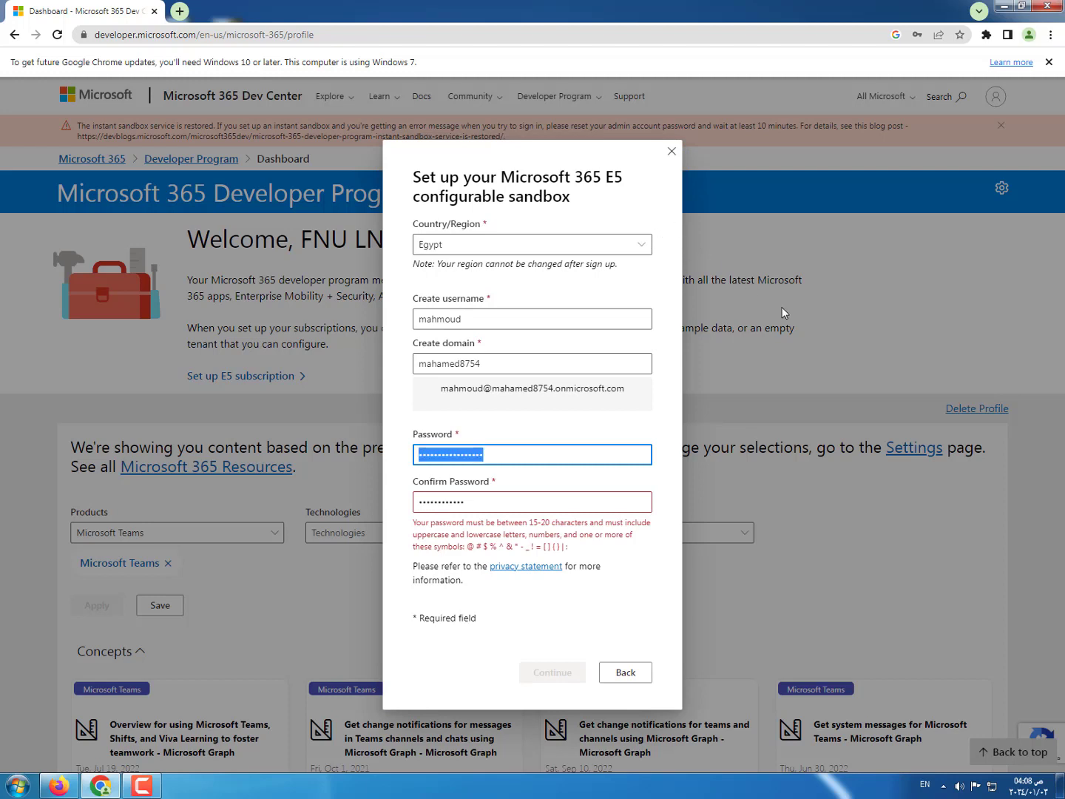
{"action": "key", "text": "ctrl+v"}
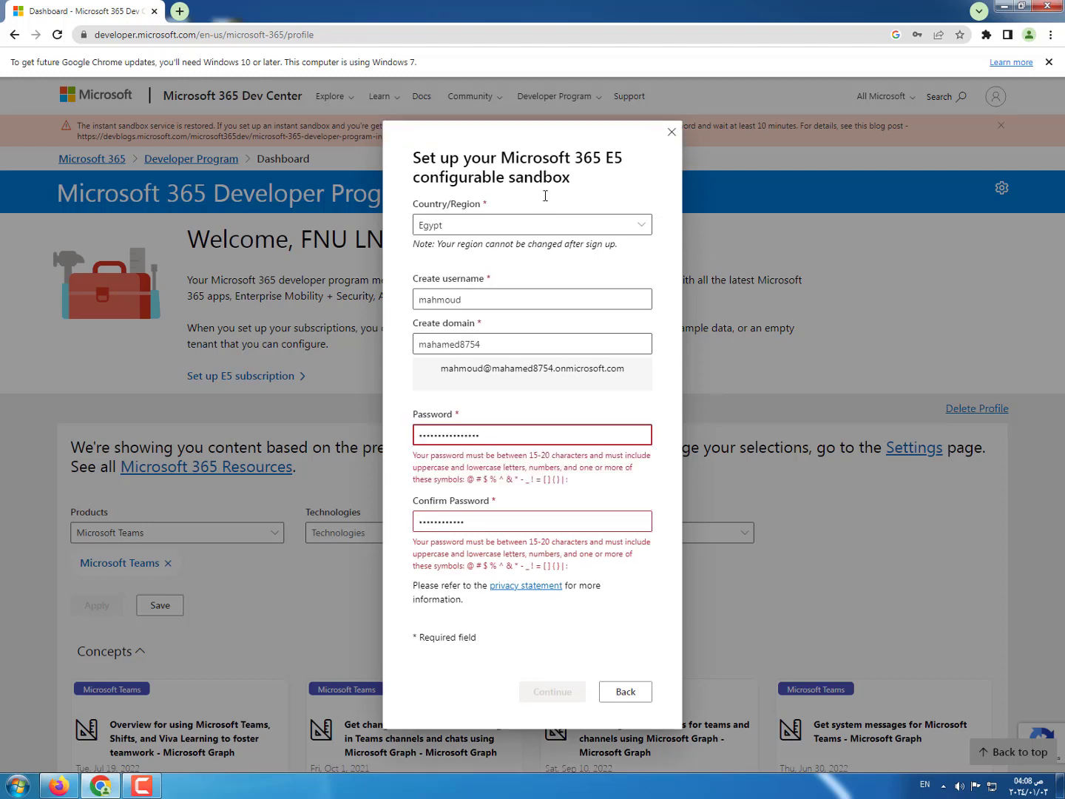
{"action": "type", "text": "@"}
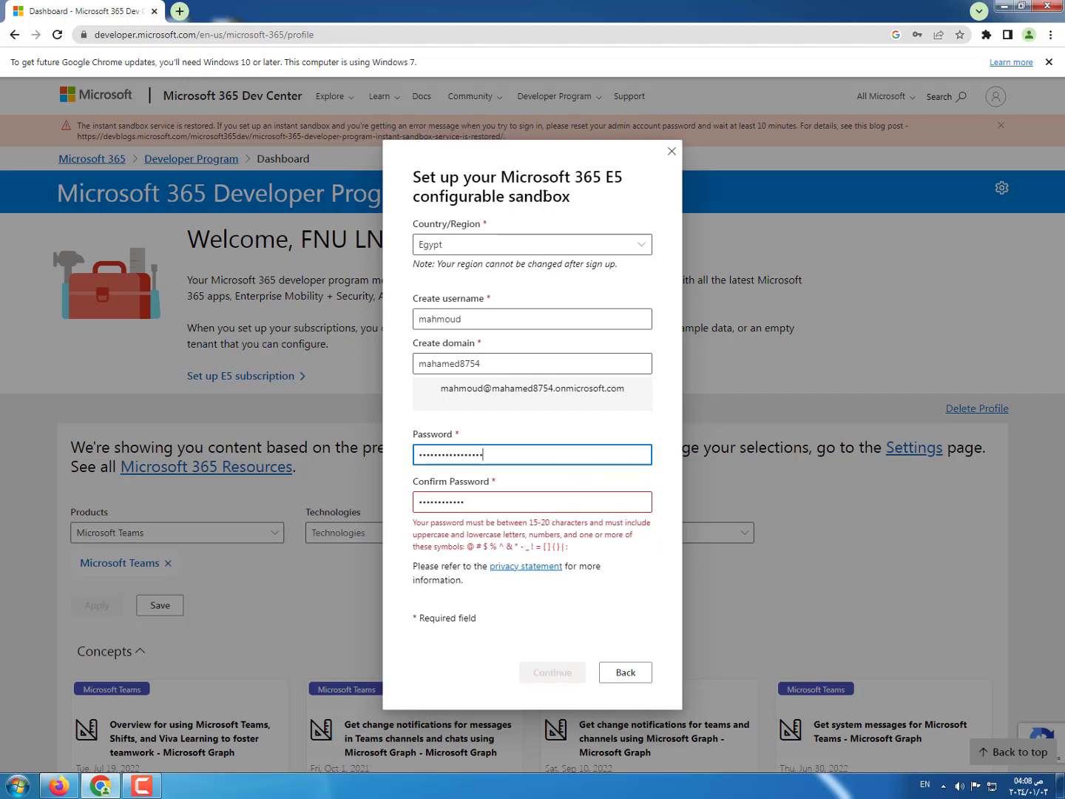
{"action": "key", "text": "Tab"}
{"action": "key", "text": "ctrl+v"}
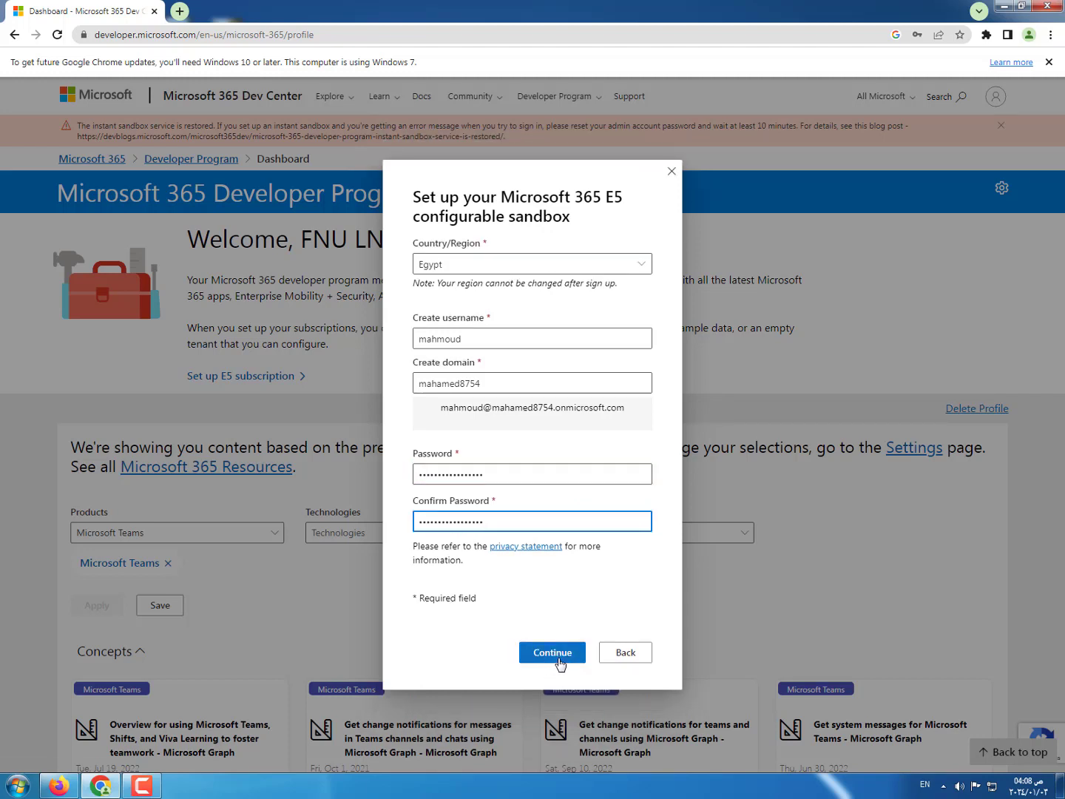
{"action": "left_click", "coordinate": [560, 654]}
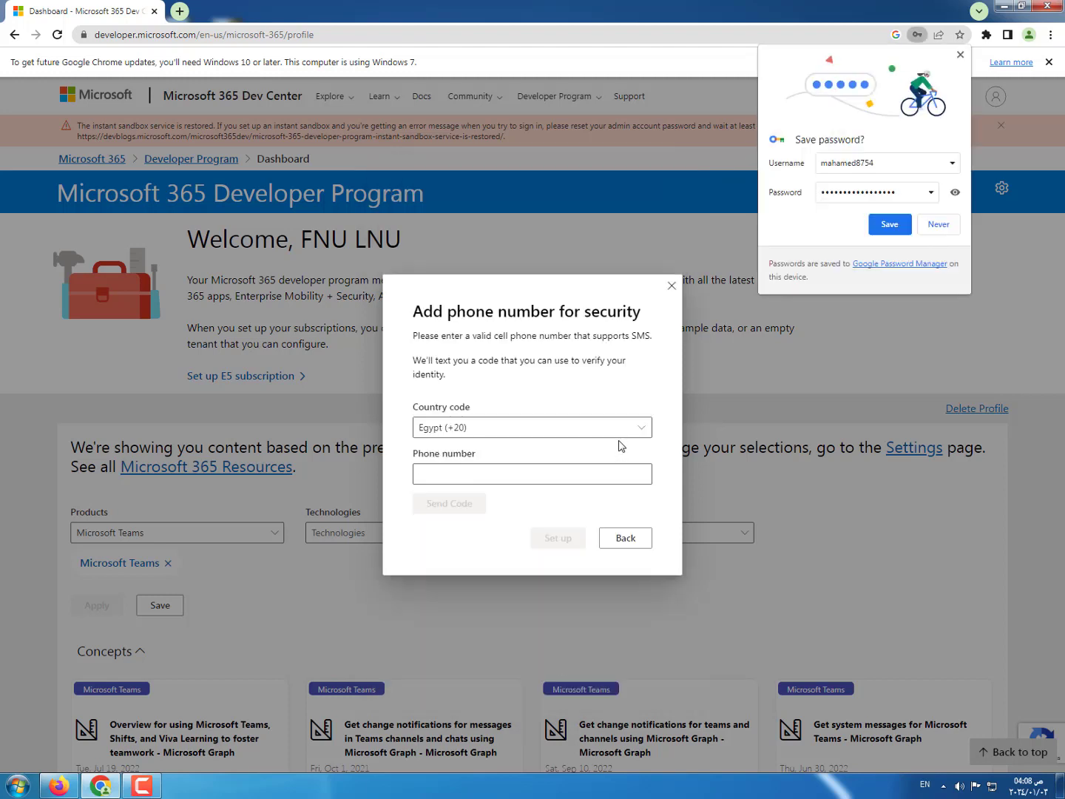
- Verify the security phone number with the texted code and set up the E5 subscription
{"action": "left_click", "coordinate": [523, 475]}
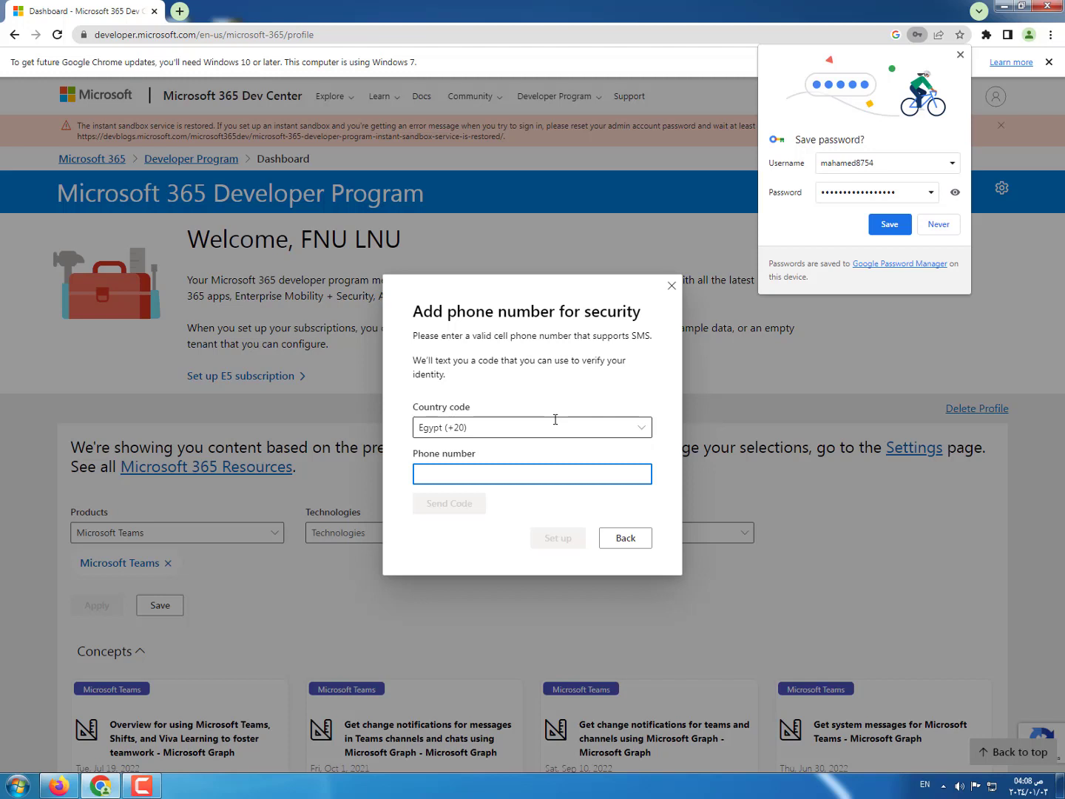
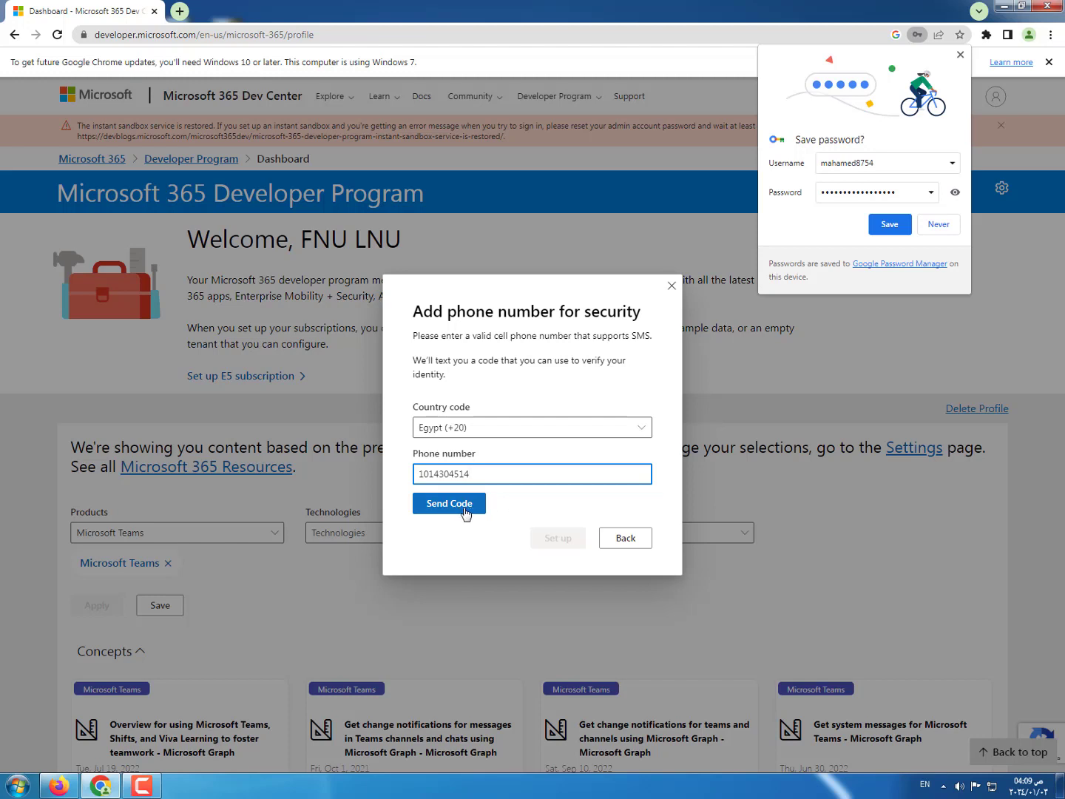
{"action": "left_click", "coordinate": [463, 509]}
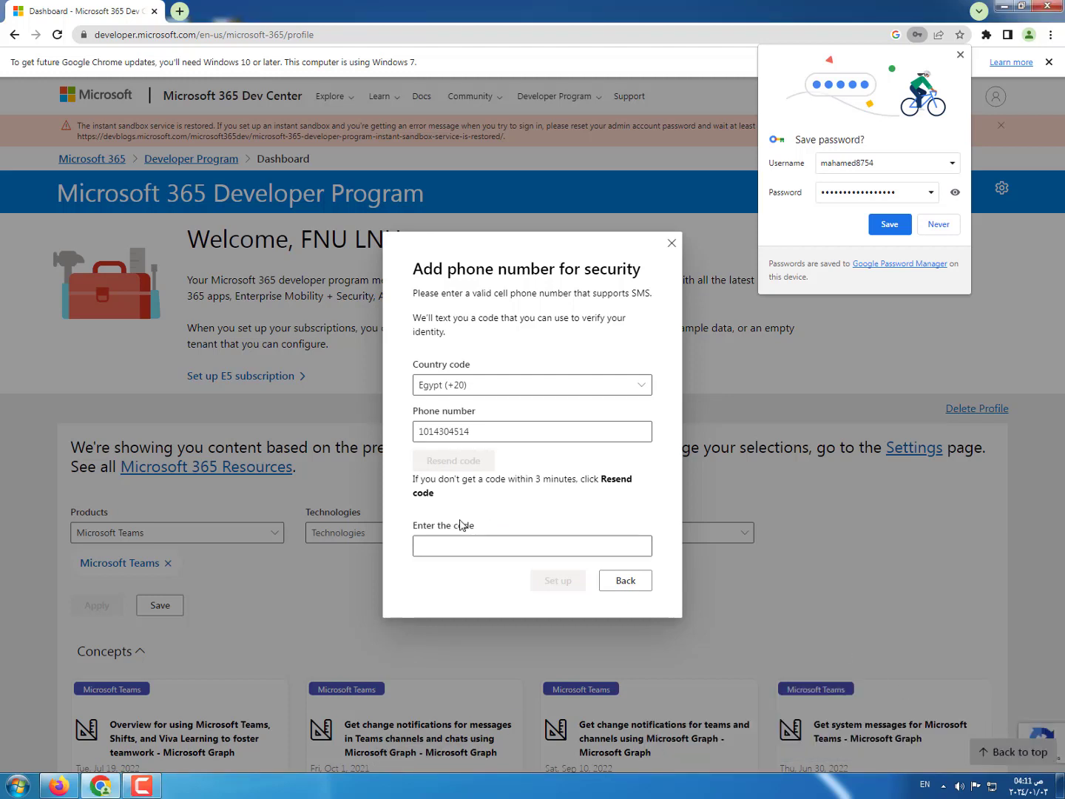
{"action": "left_click", "coordinate": [462, 550]}
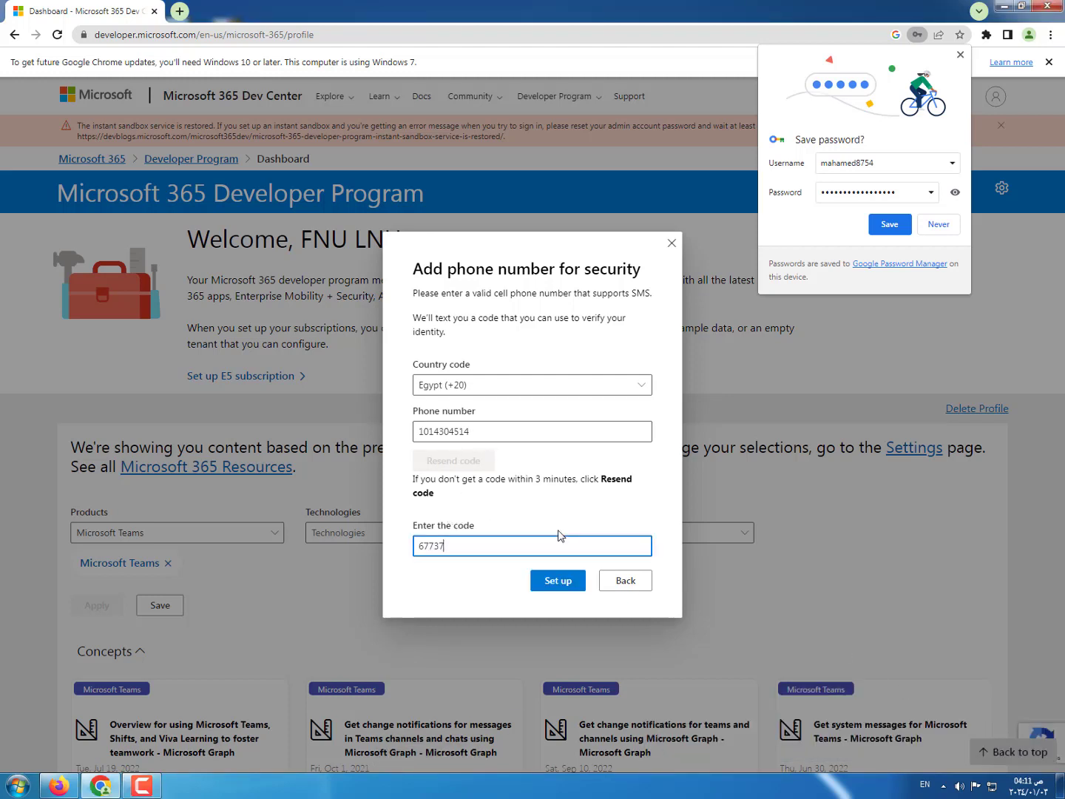
{"action": "left_click", "coordinate": [549, 585]}
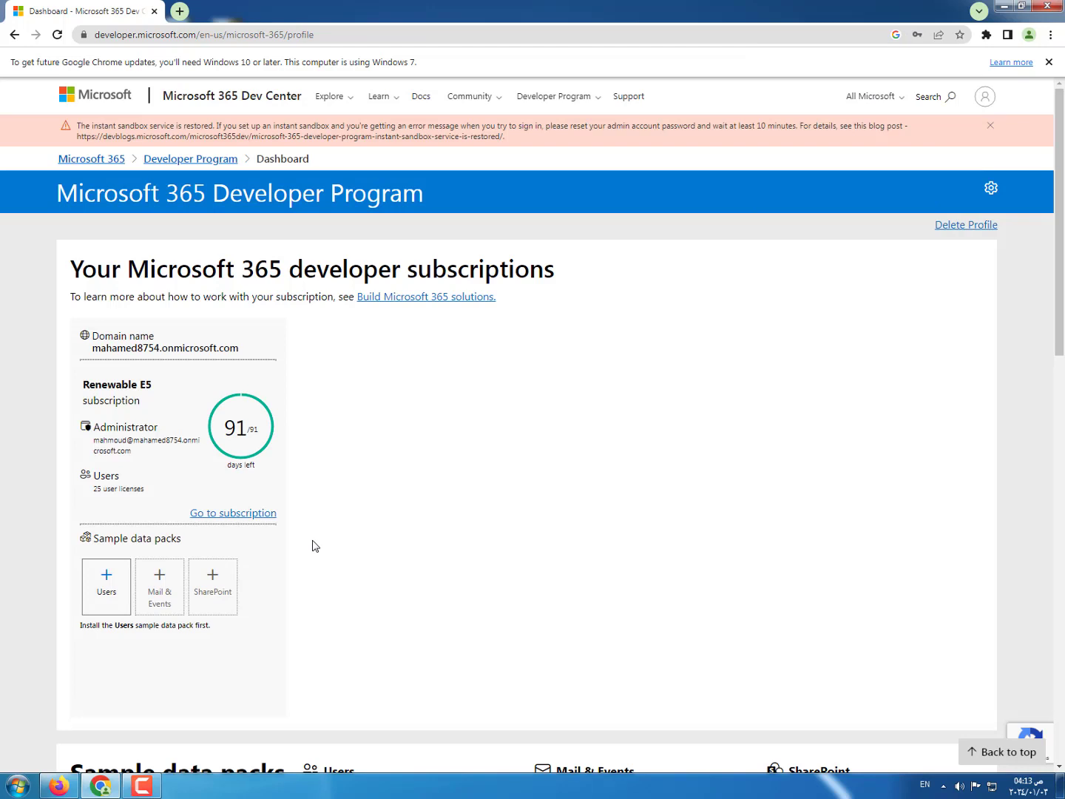
- Sign in to the new subscription with the admin password and choose to stay signed in
{"action": "left_click", "coordinate": [270, 516]}
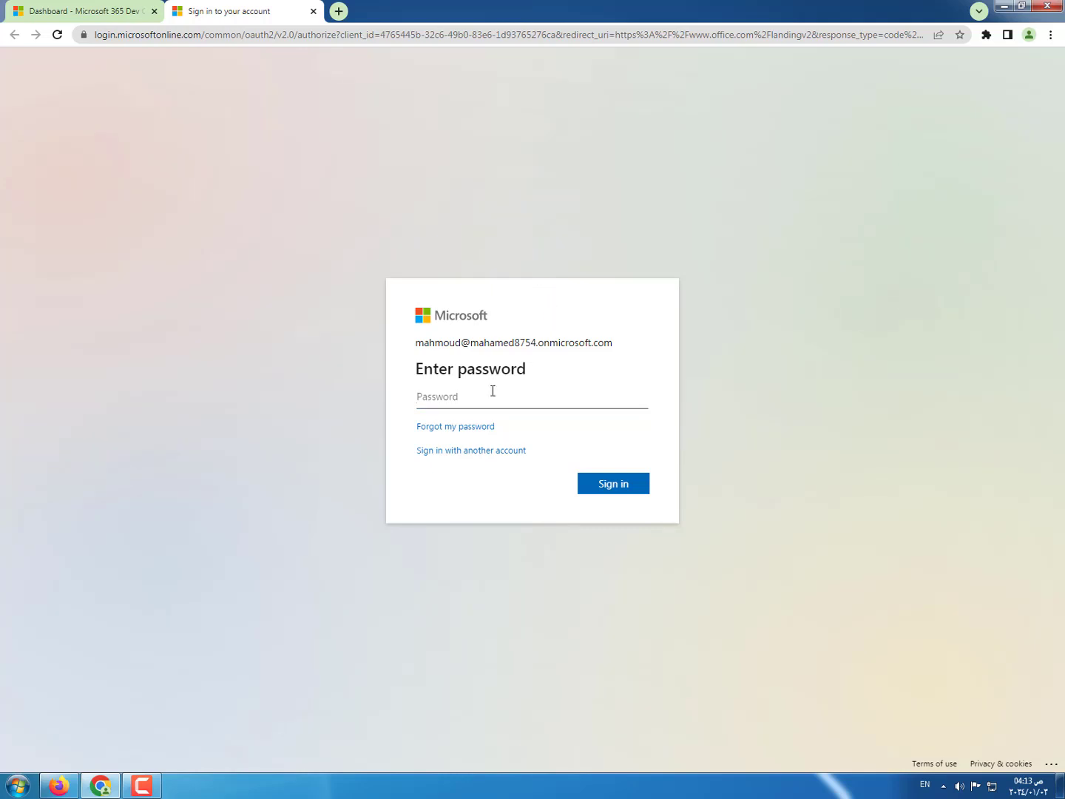
{"action": "key", "text": "ctrl+v"}
{"action": "key", "text": "Return"}
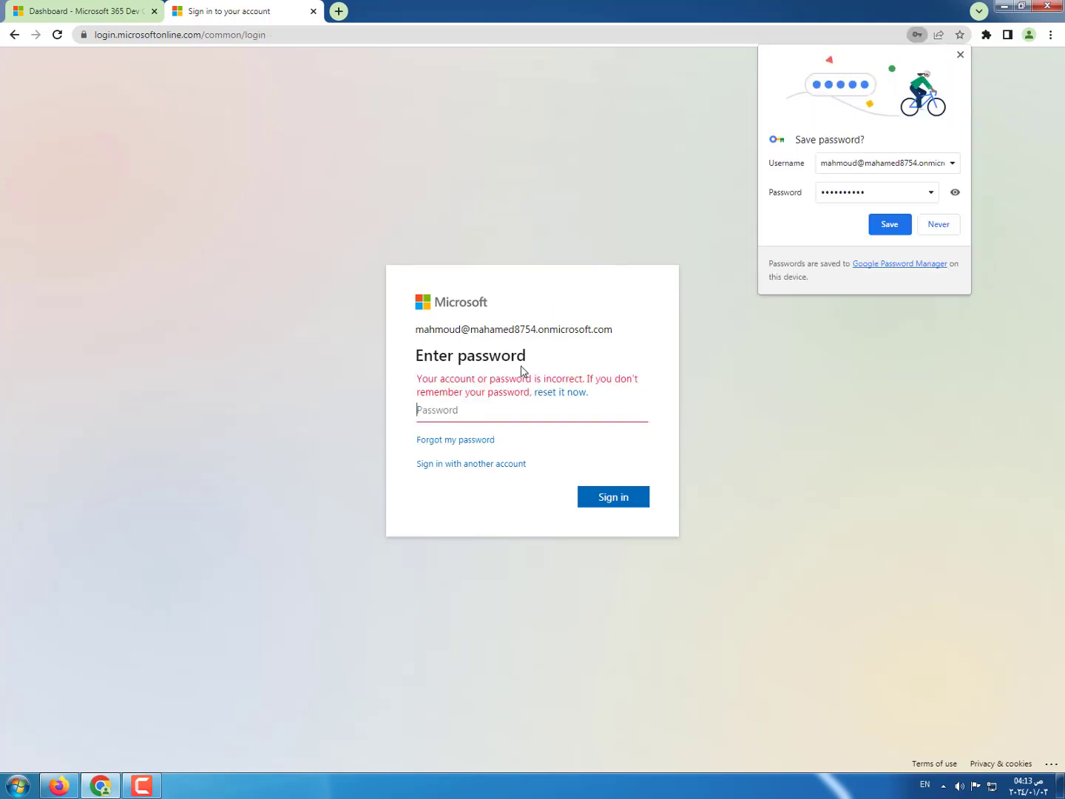
{"action": "key", "text": "ctrl+v"}
{"action": "left_click", "coordinate": [614, 504]}
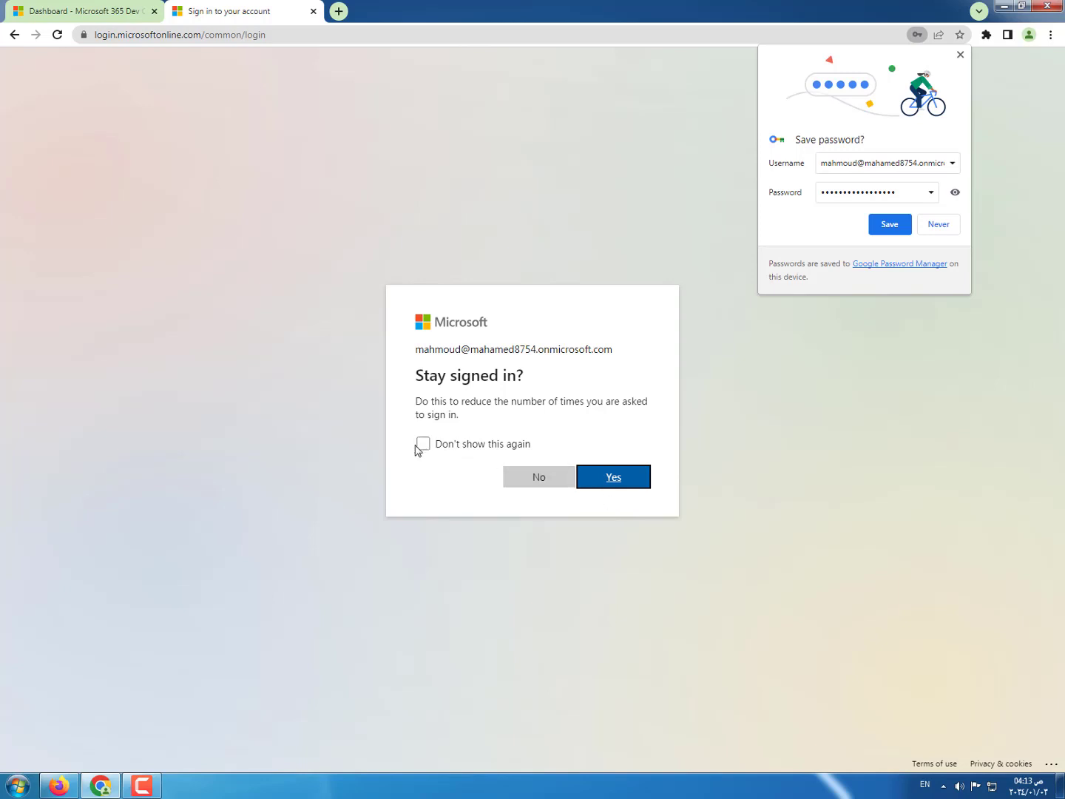
{"action": "left_click", "coordinate": [420, 447]}
{"action": "left_click", "coordinate": [619, 484]}
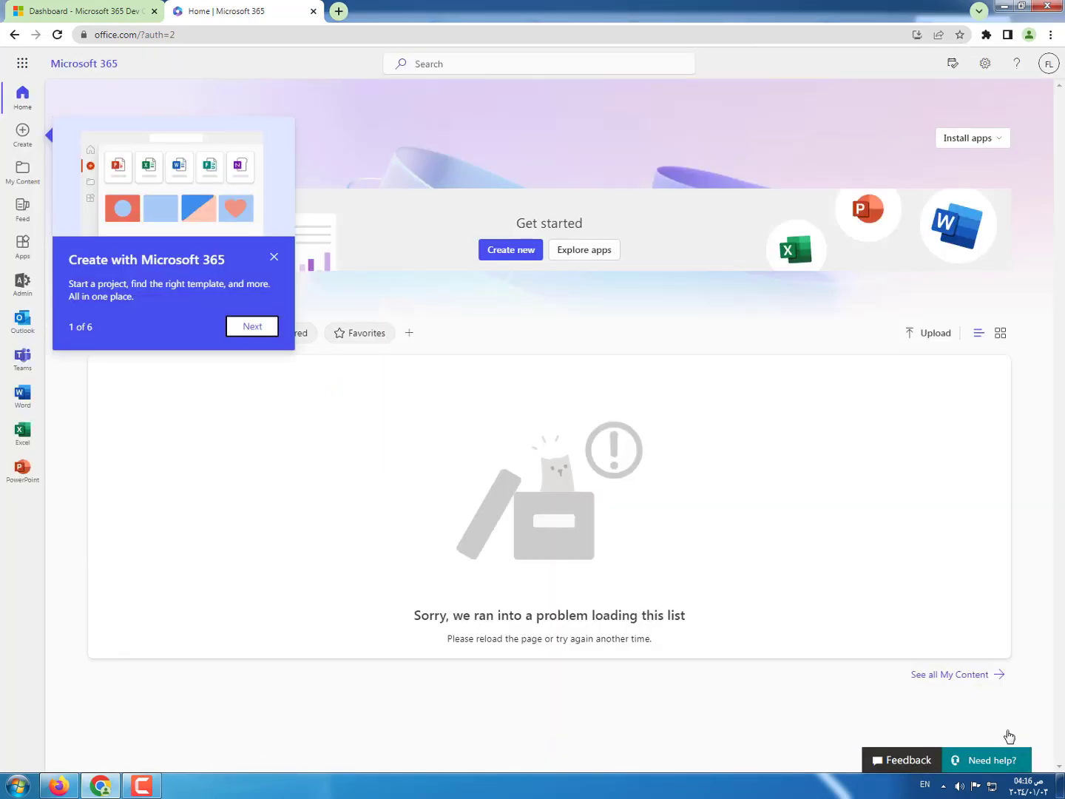
- Download the Microsoft 365 apps installer OfficeSetup.exe into Downloads\Programs, dismissing IDM warnings
{"action": "left_click", "coordinate": [996, 185]}
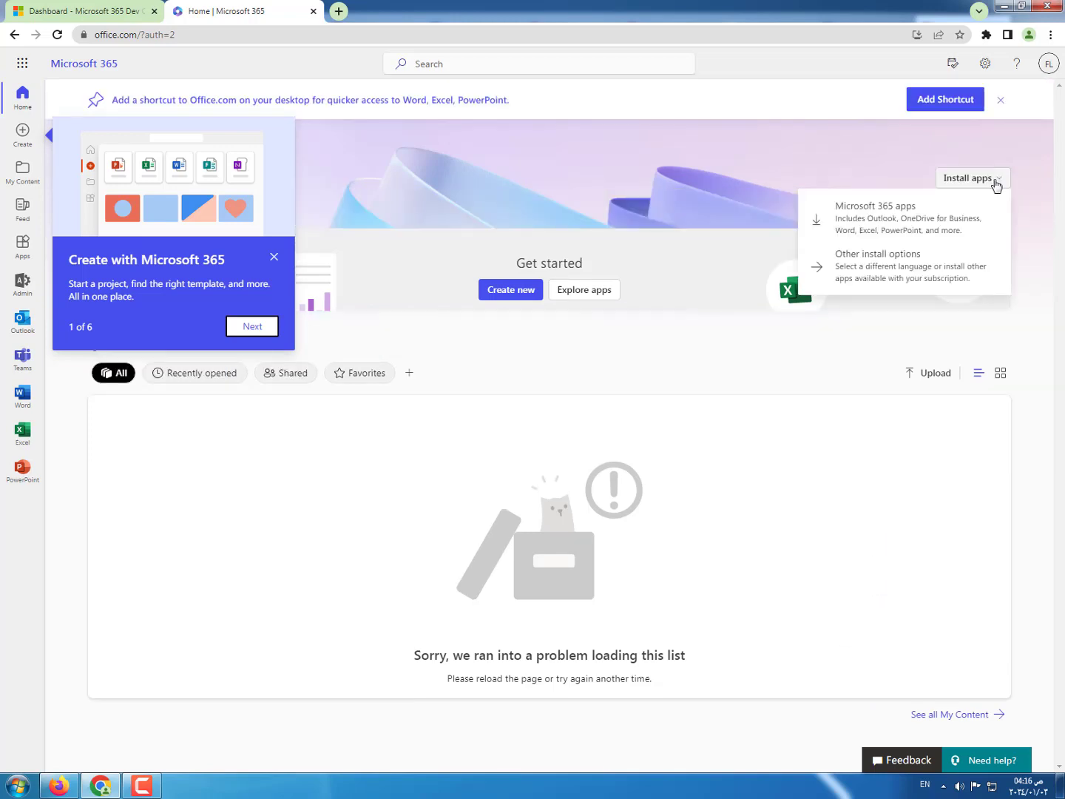
{"action": "left_click", "coordinate": [909, 225]}
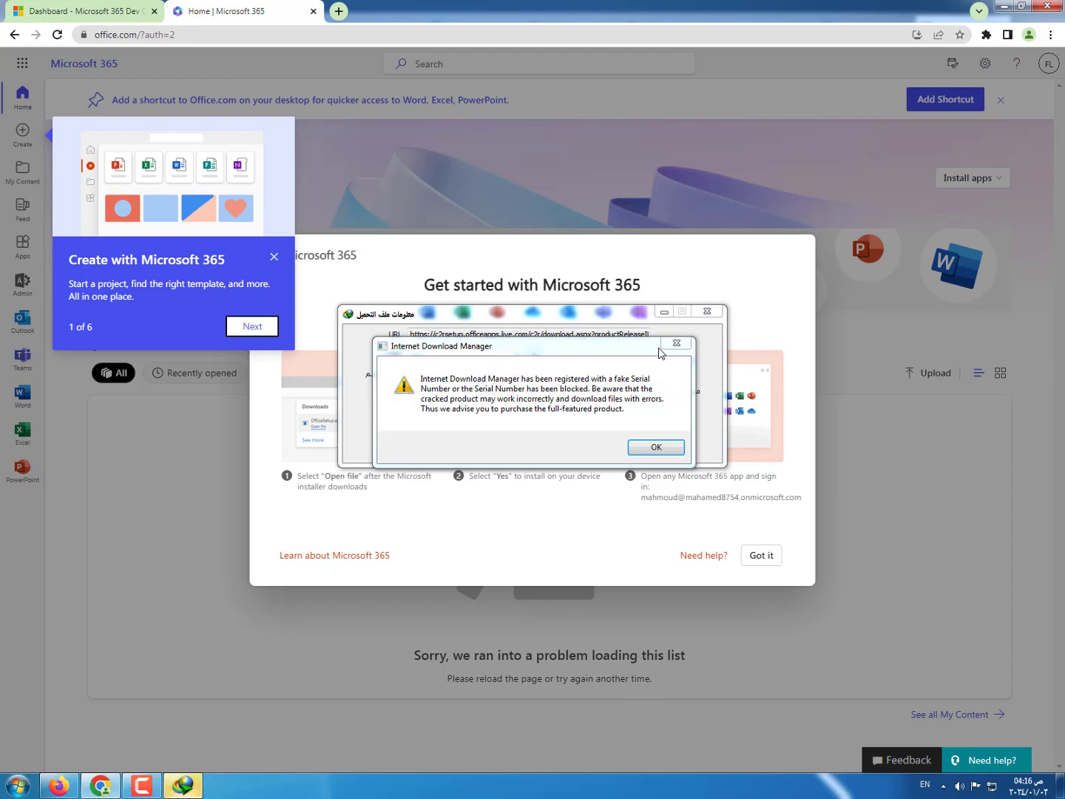
{"action": "key", "text": "Return"}
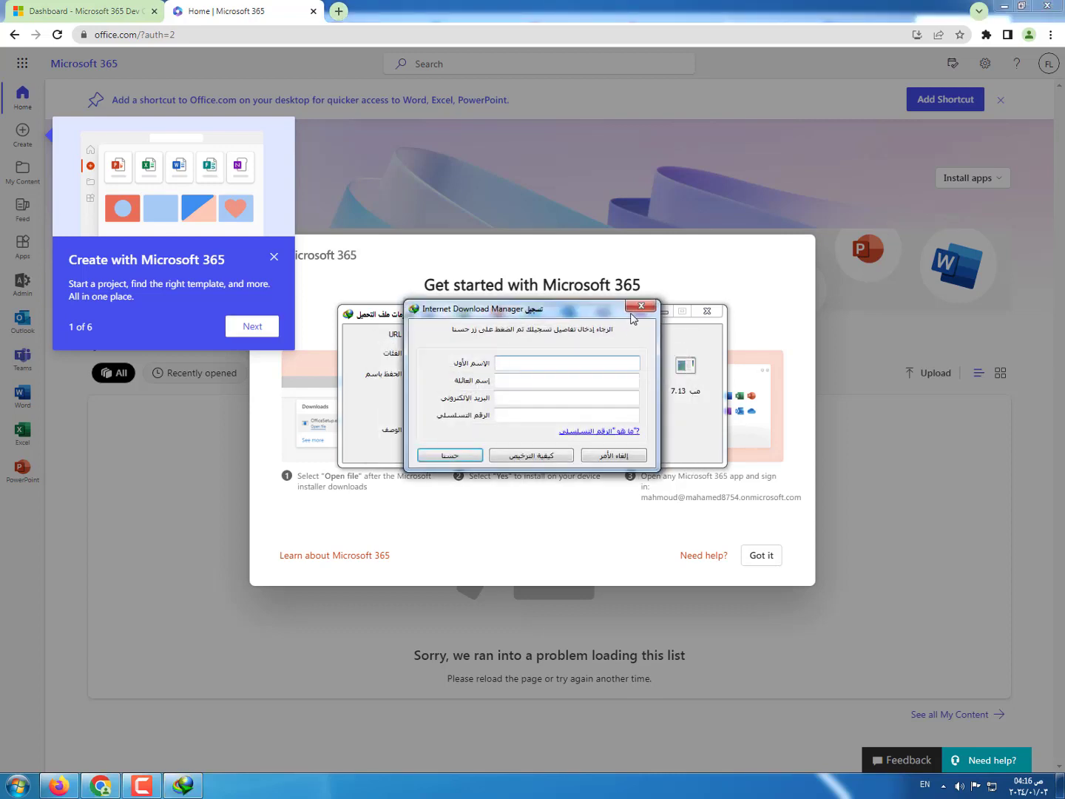
{"action": "left_click", "coordinate": [641, 306]}
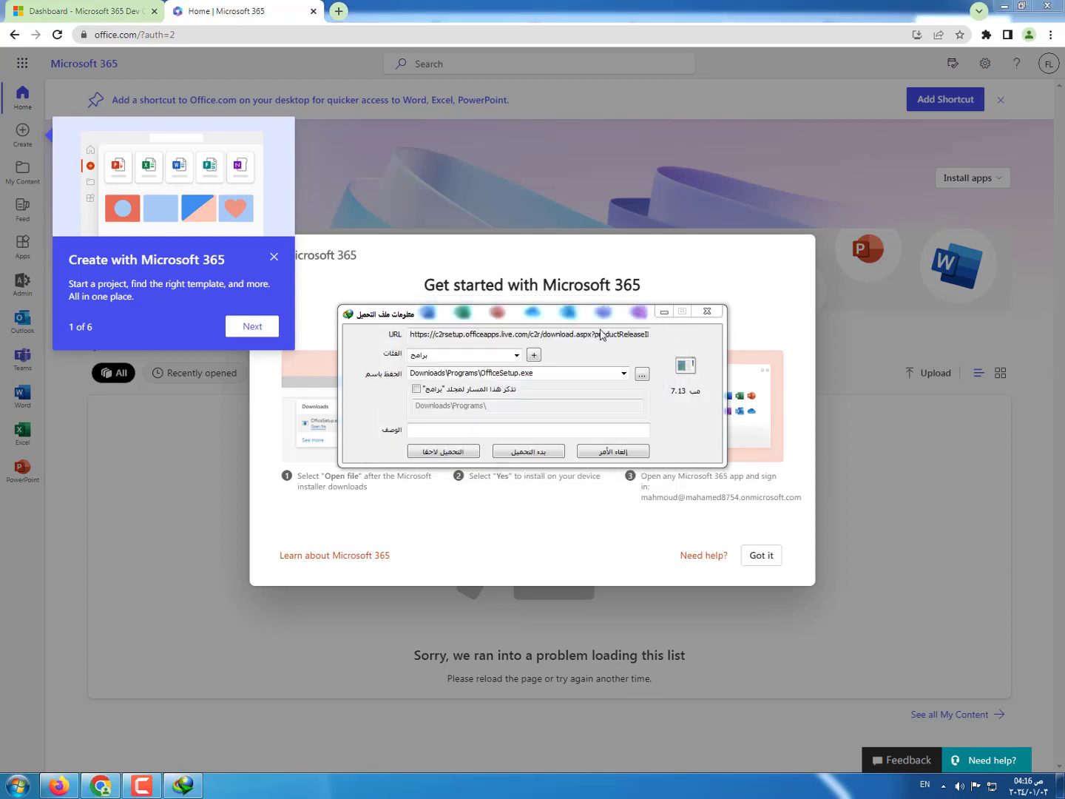
{"action": "left_click", "coordinate": [531, 451]}
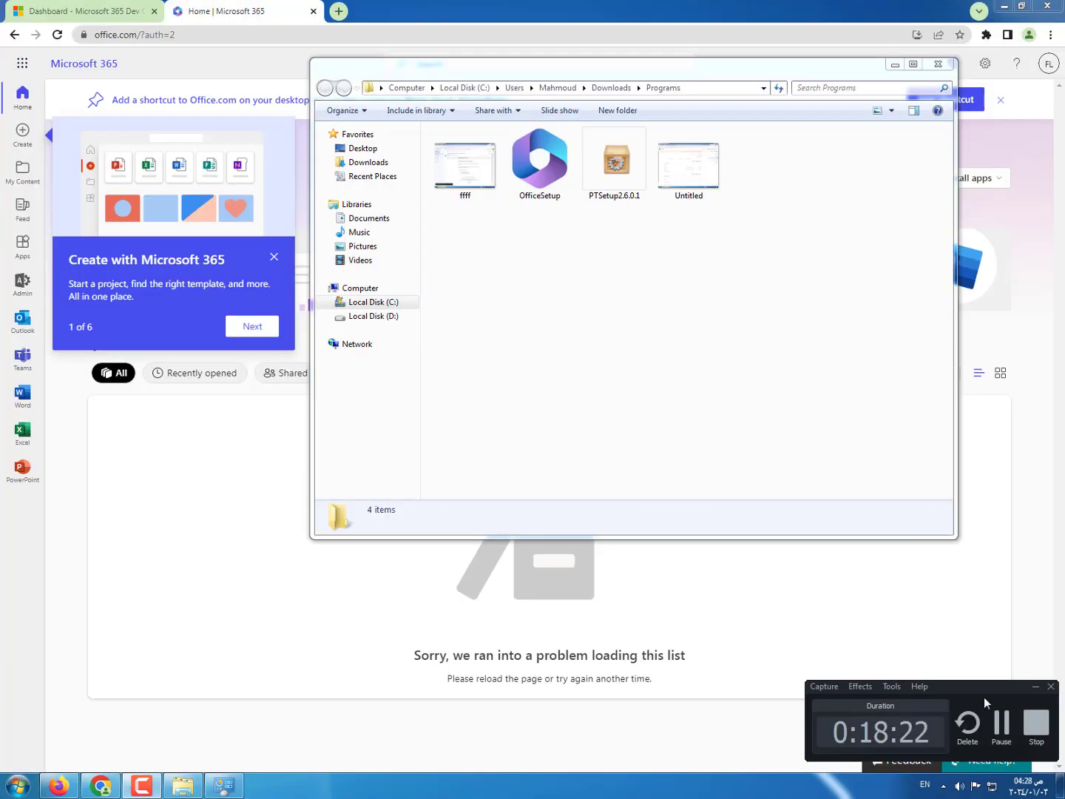
- Reposition the Explorer window showing Downloads\Programs, where OfficeSetup sits among four items
{"action": "left_click", "coordinate": [1035, 686]}
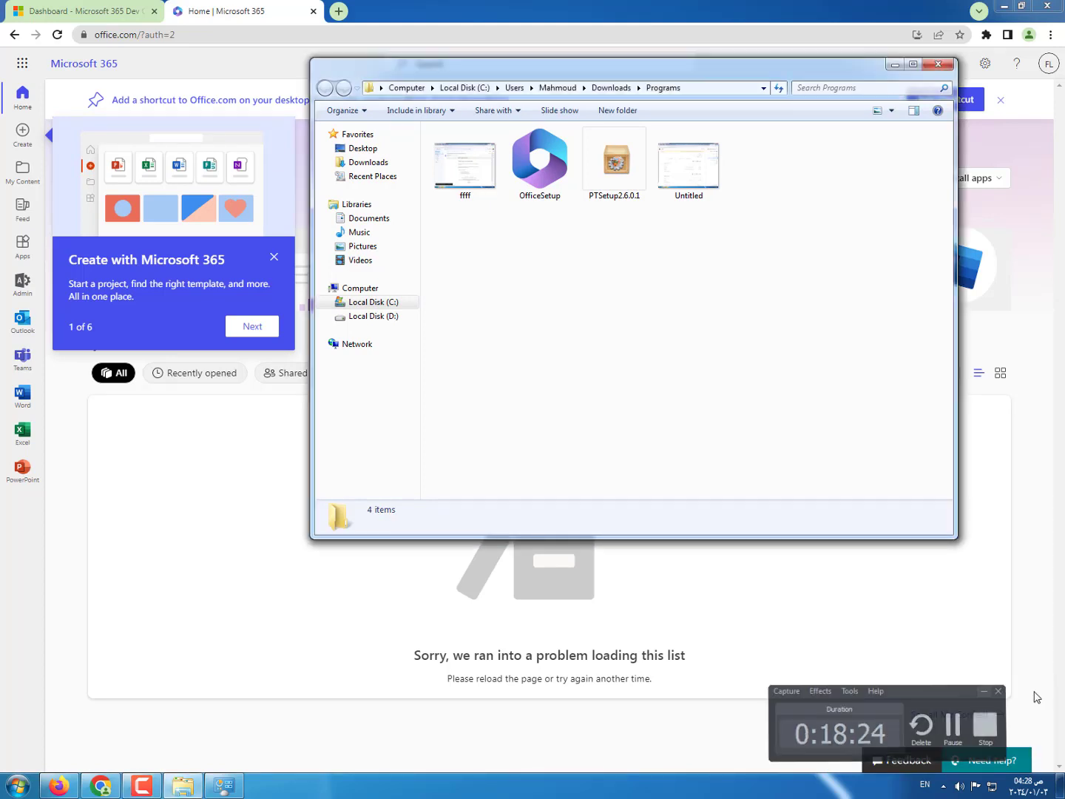
{"action": "left_click_drag", "start_coordinate": [704, 74], "coordinate": [543, 122]}
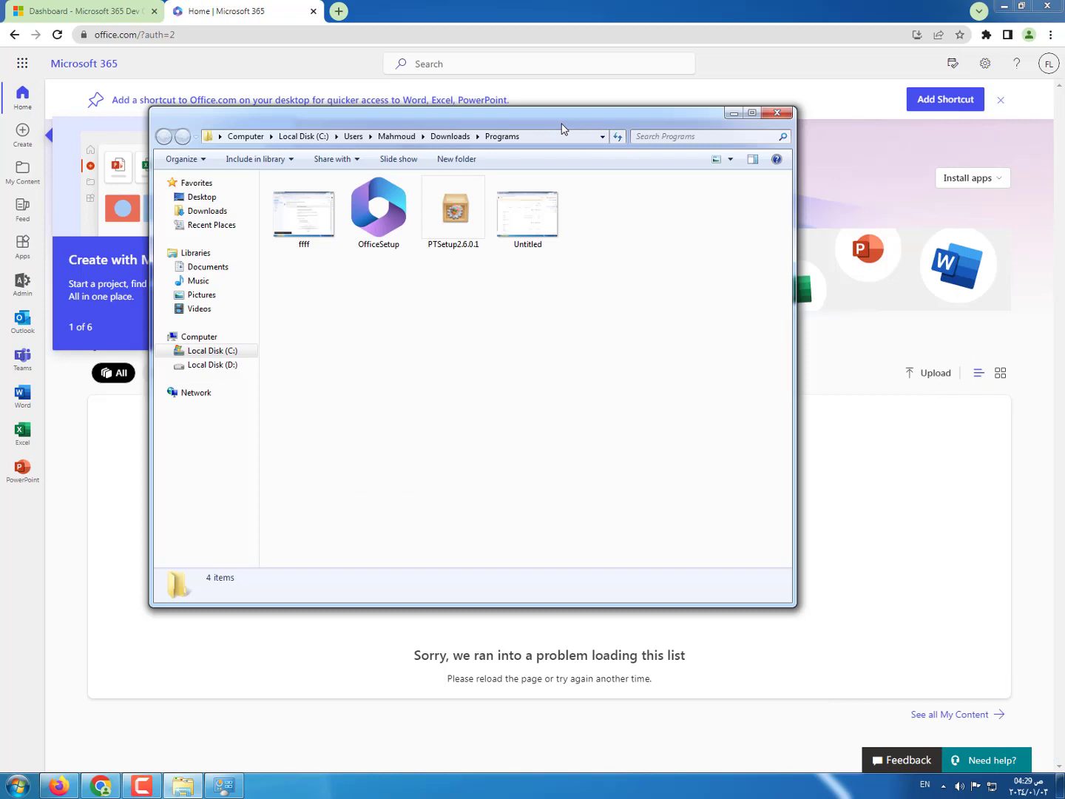
{"action": "left_click_drag", "start_coordinate": [473, 122], "coordinate": [540, 102]}
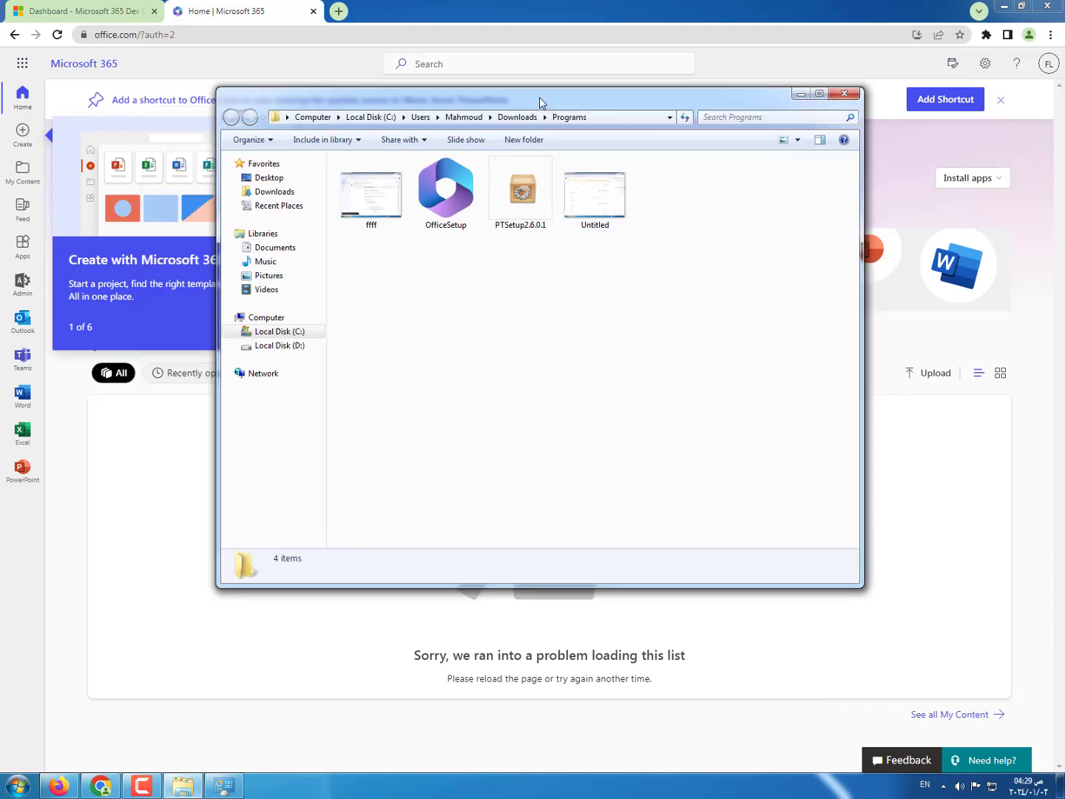